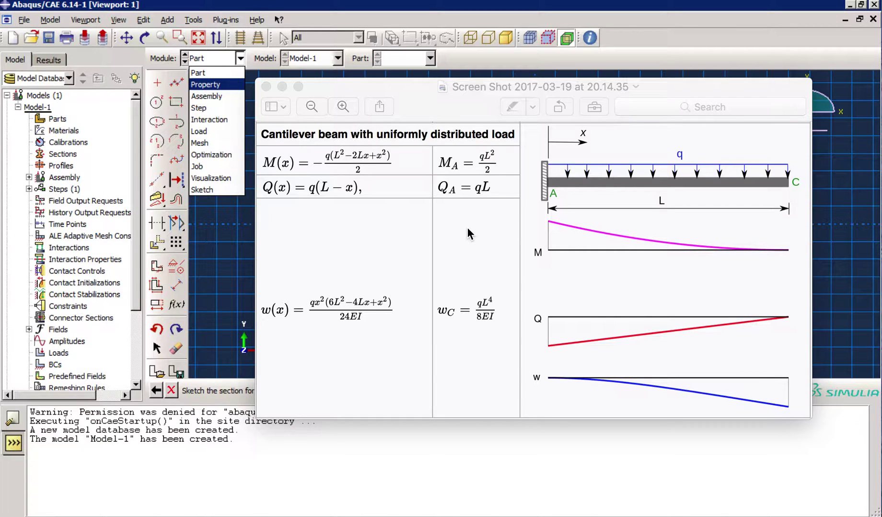
# Minimise the Preview window showing the cantilever beam formula screenshot
pyautogui.click(281, 87)
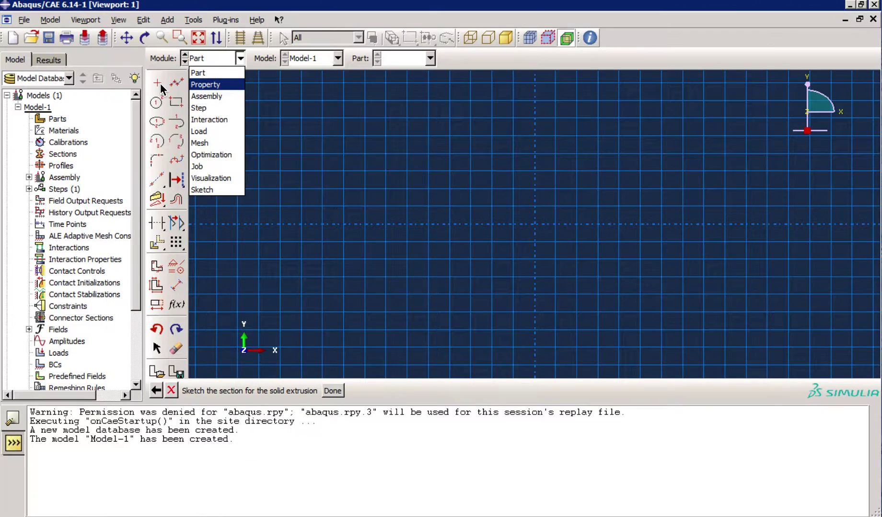
# Create a 3D deformable solid extrusion part named 'Beam' and open its section sketch
pyautogui.click(50, 123)
pyautogui.click(58, 119)
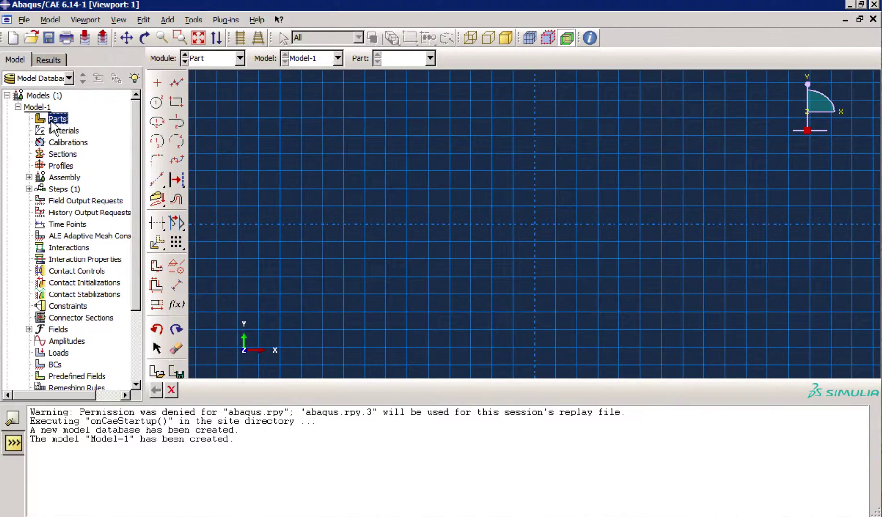
pyautogui.doubleClick(58, 120)
pyautogui.click(392, 289)
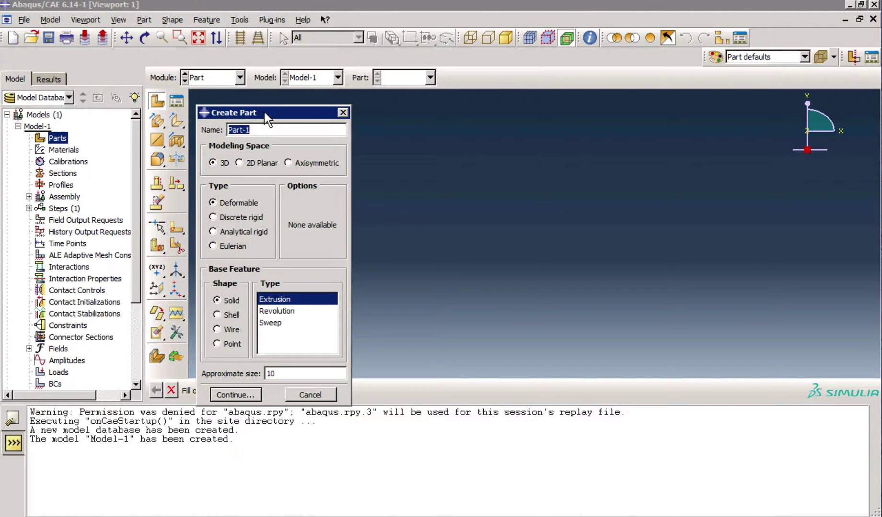
pyautogui.moveTo(264, 112); pyautogui.dragTo(324, 77)
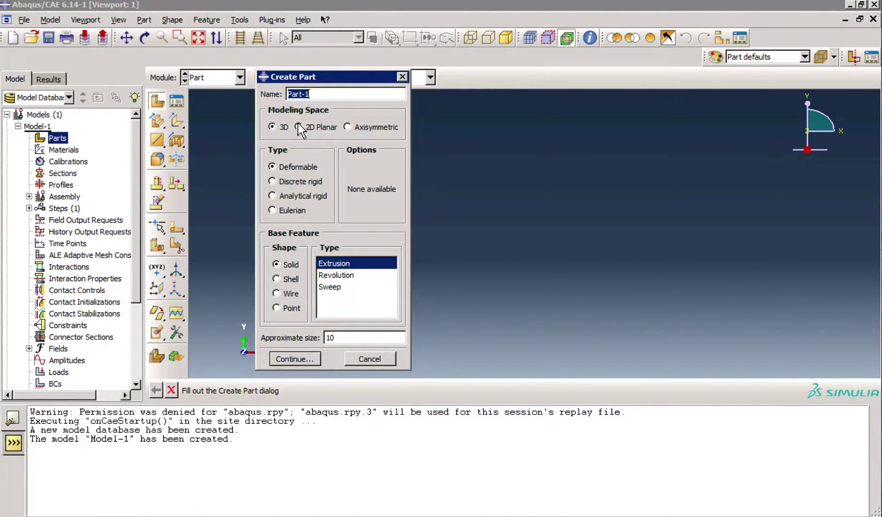
pyautogui.click(325, 97)
pyautogui.moveTo(325, 98); pyautogui.dragTo(259, 111)
pyautogui.write('Beam')
pyautogui.click(306, 360)
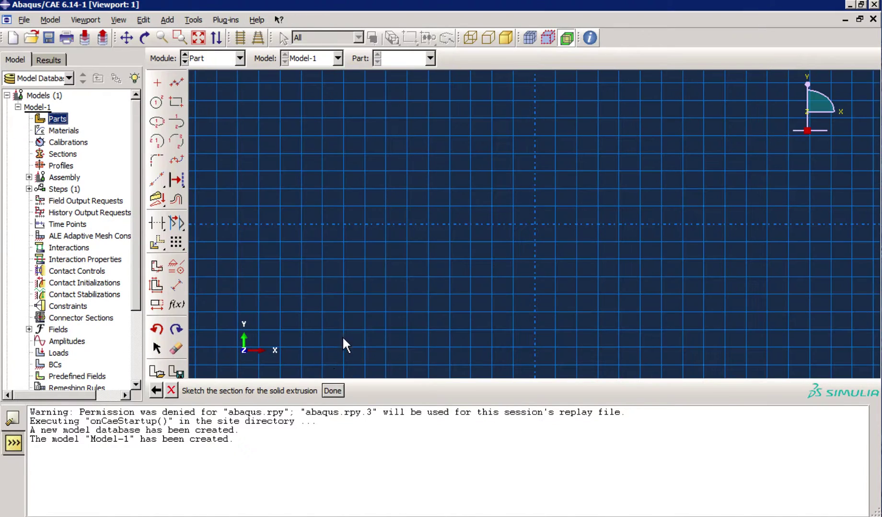
pyautogui.click(176, 101)
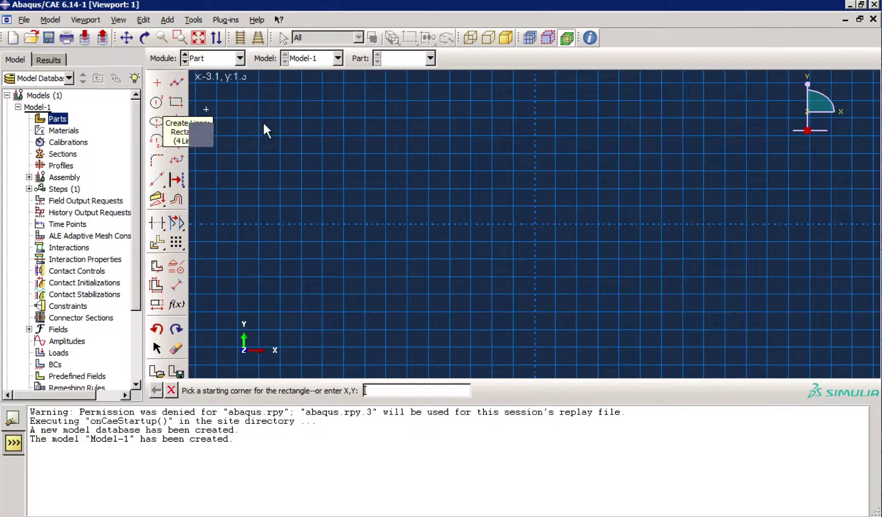
# Draw a rectangle in the sketch and dimension its width to 0.5
pyautogui.click(471, 172)
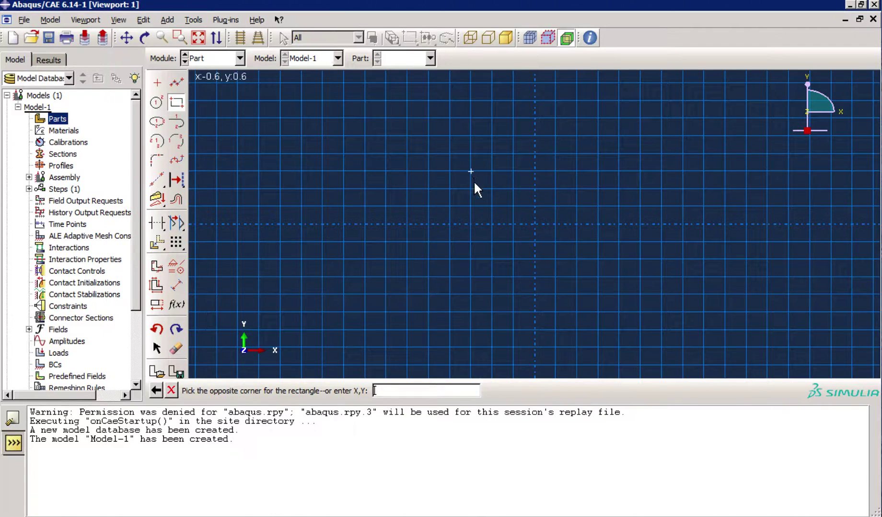
pyautogui.click(535, 224)
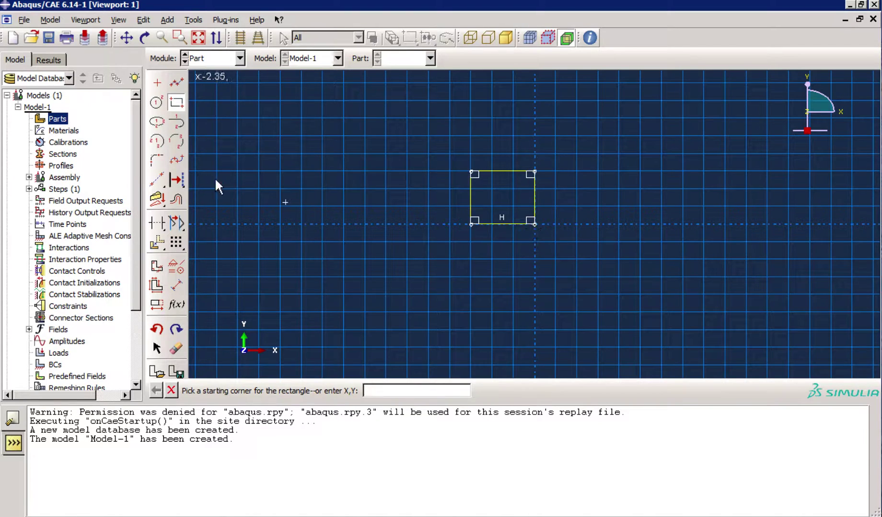
pyautogui.click(176, 286)
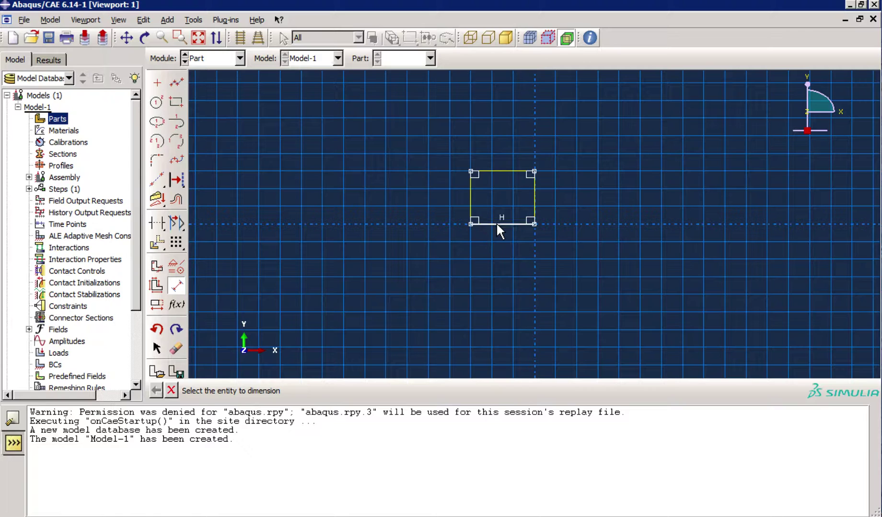
pyautogui.click(496, 224)
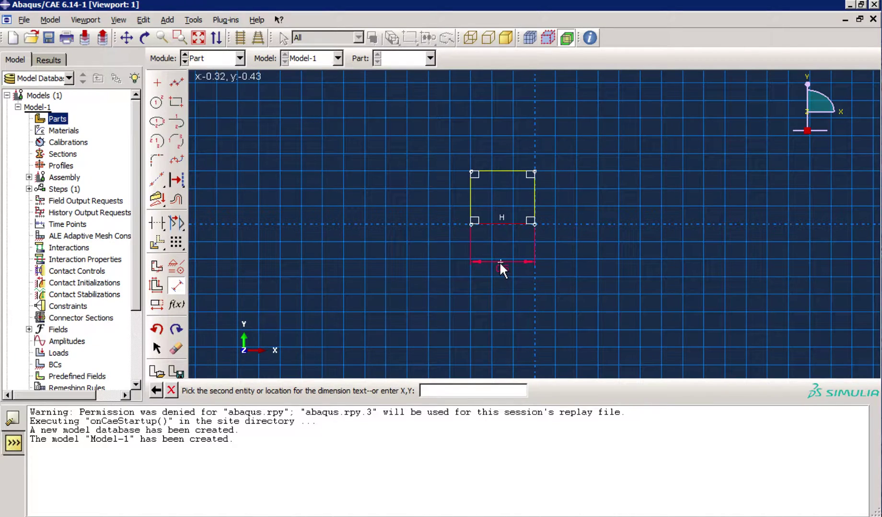
pyautogui.click(500, 261)
pyautogui.click(283, 395)
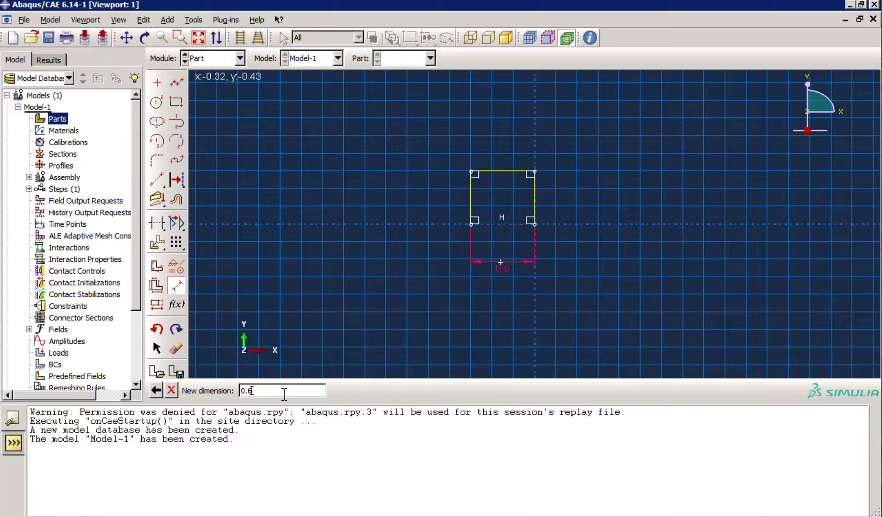
pyautogui.press('BackSpace')
pyautogui.write('5')
pyautogui.press('Return')
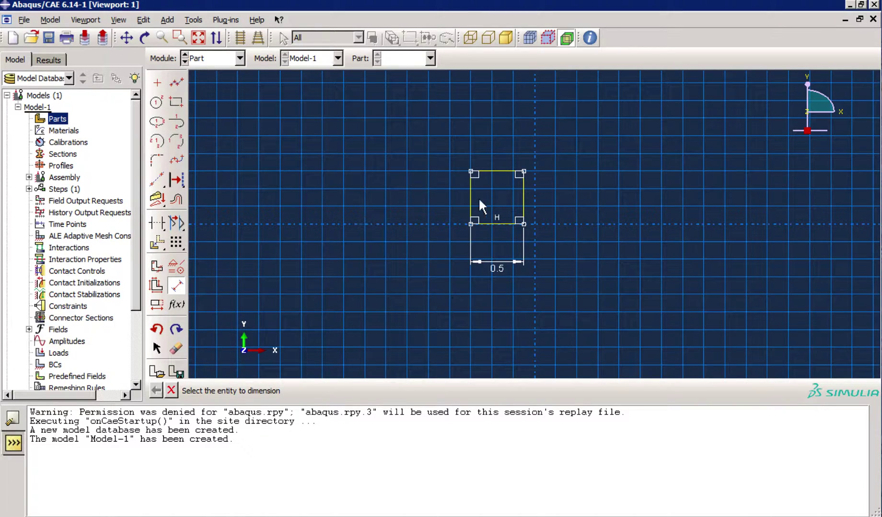
# Dimension the rectangle's height to 0.5
pyautogui.click(470, 193)
pyautogui.click(435, 197)
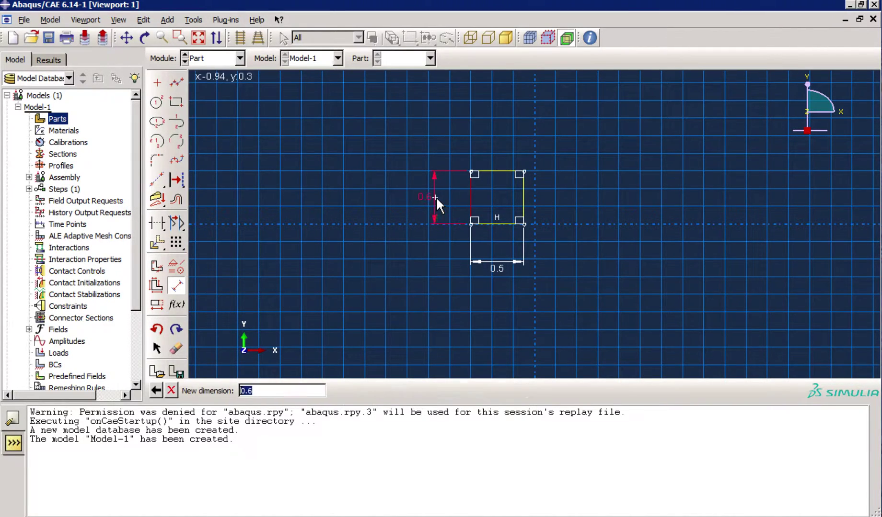
pyautogui.click(276, 392)
pyautogui.press('BackSpace')
pyautogui.write('5')
pyautogui.press('Return')
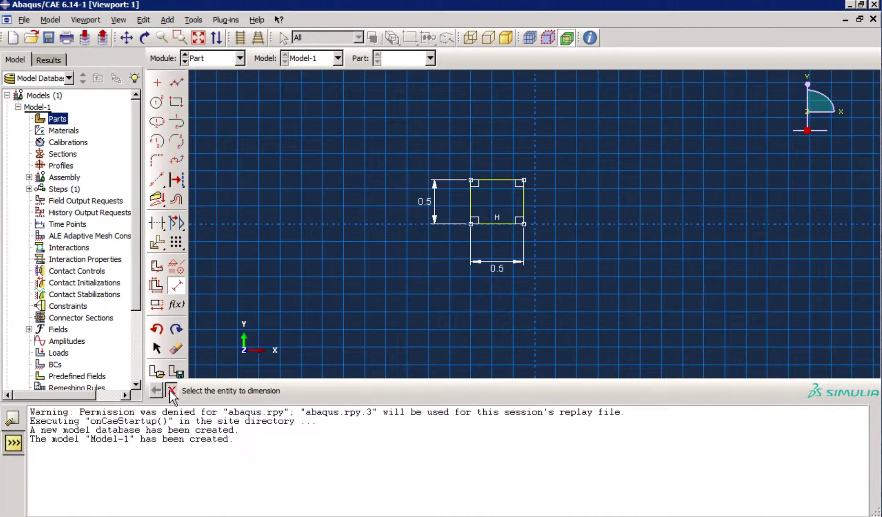
pyautogui.click(171, 391)
# Finish the sketch and extrude the square section to a depth of 3
pyautogui.click(343, 387)
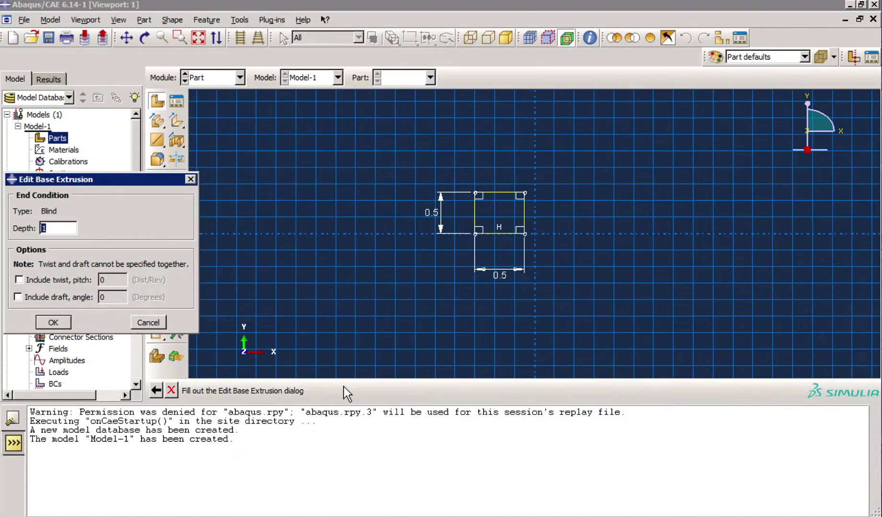
pyautogui.click(64, 229)
pyautogui.press('BackSpace')
pyautogui.write('3')
pyautogui.click(54, 323)
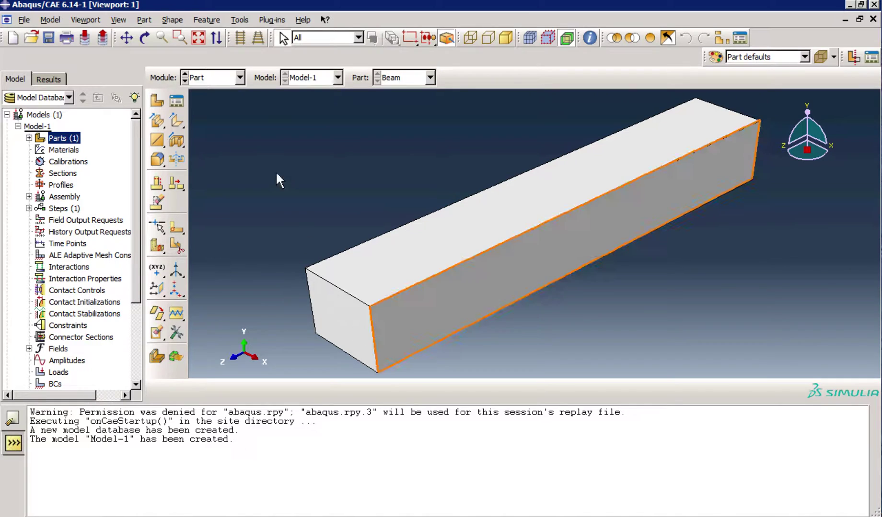
pyautogui.click(214, 79)
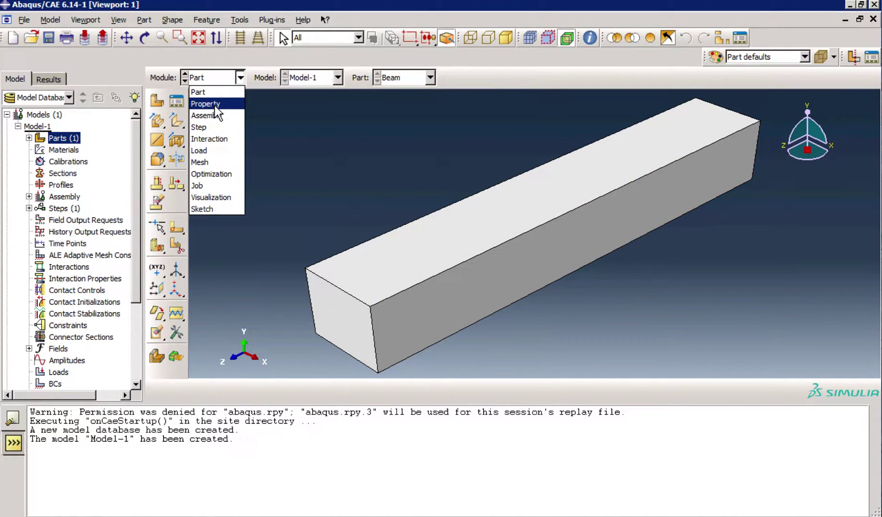
# In the Property module, create Material-1 with a Density behaviour of 7850
pyautogui.click(214, 105)
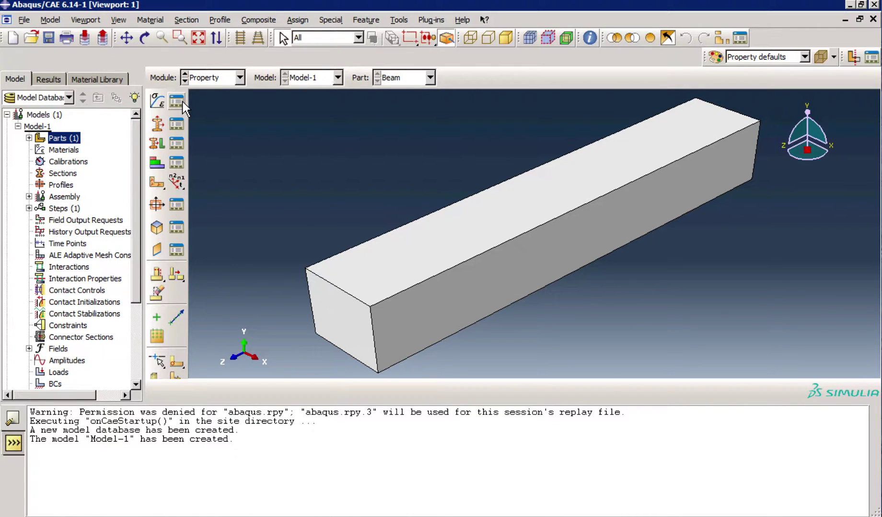
pyautogui.click(159, 106)
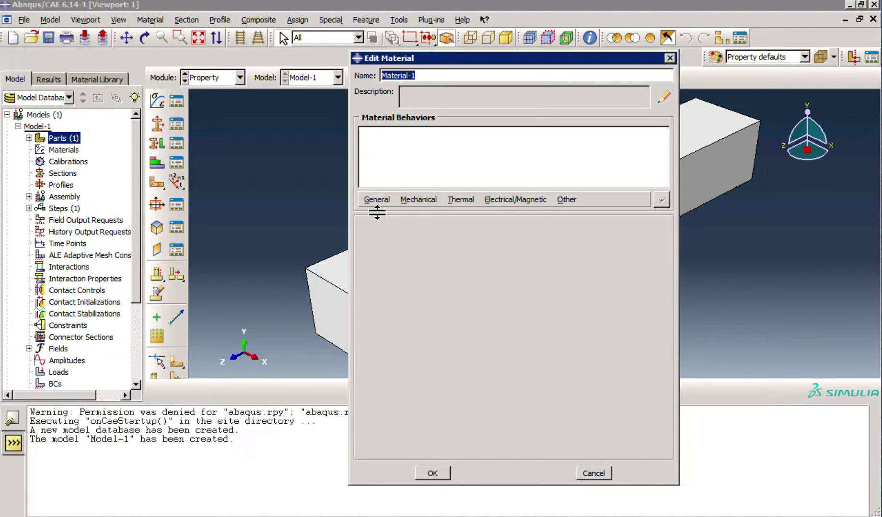
pyautogui.click(382, 201)
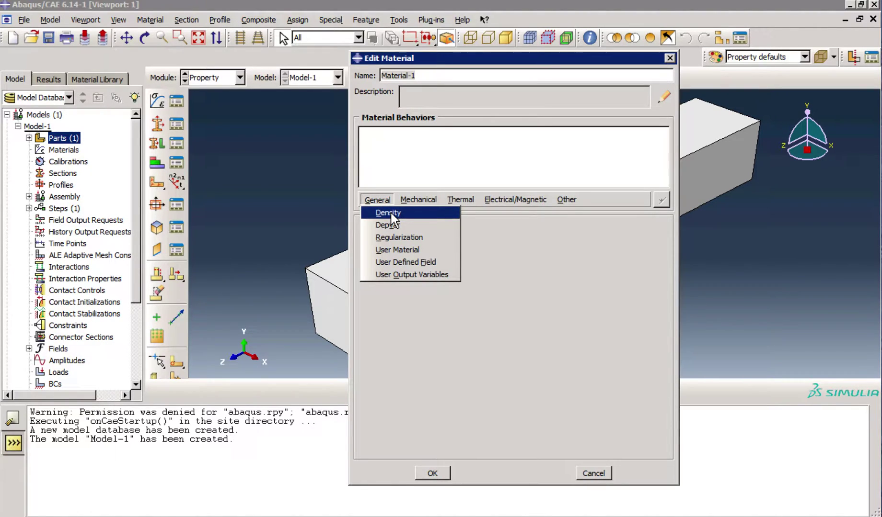
pyautogui.click(390, 213)
pyautogui.click(409, 324)
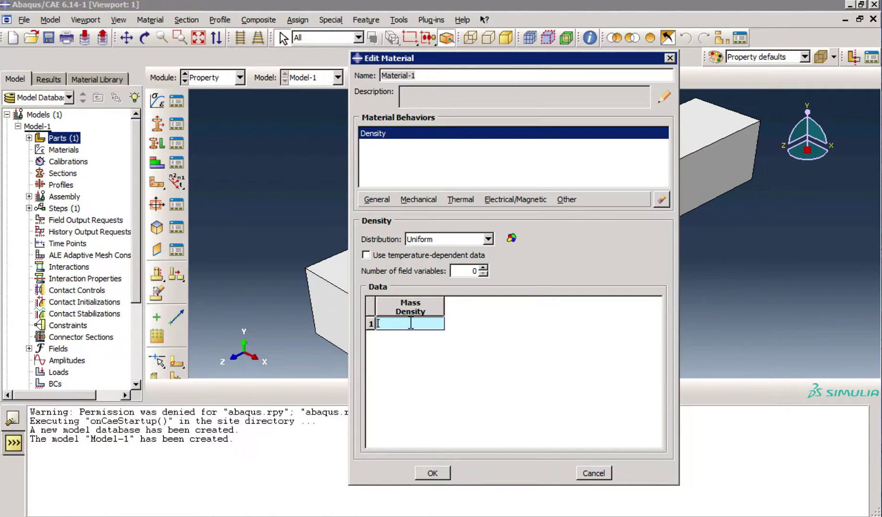
pyautogui.write('7850')
pyautogui.click(377, 201)
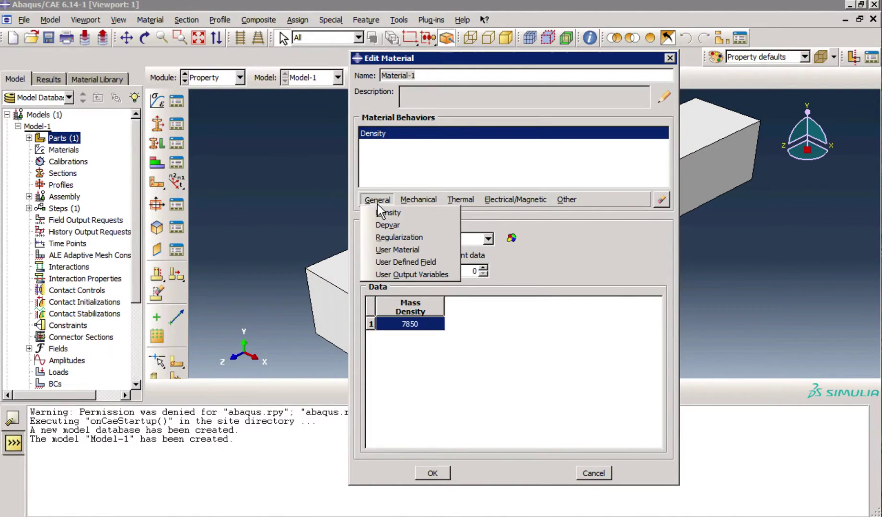
# Add an Elastic behaviour with Young's modulus 161e9 and Poisson's ratio 0.35
pyautogui.click(409, 198)
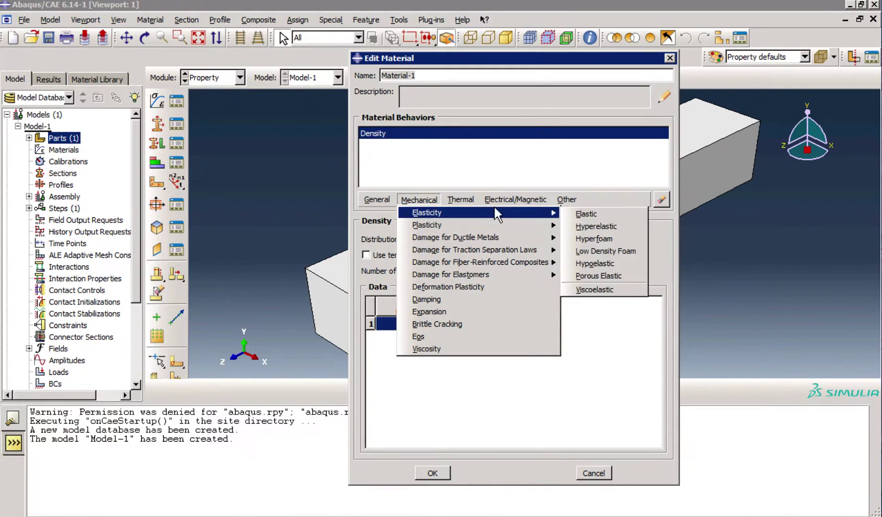
pyautogui.moveTo(430, 210)
pyautogui.click(579, 216)
pyautogui.click(398, 370)
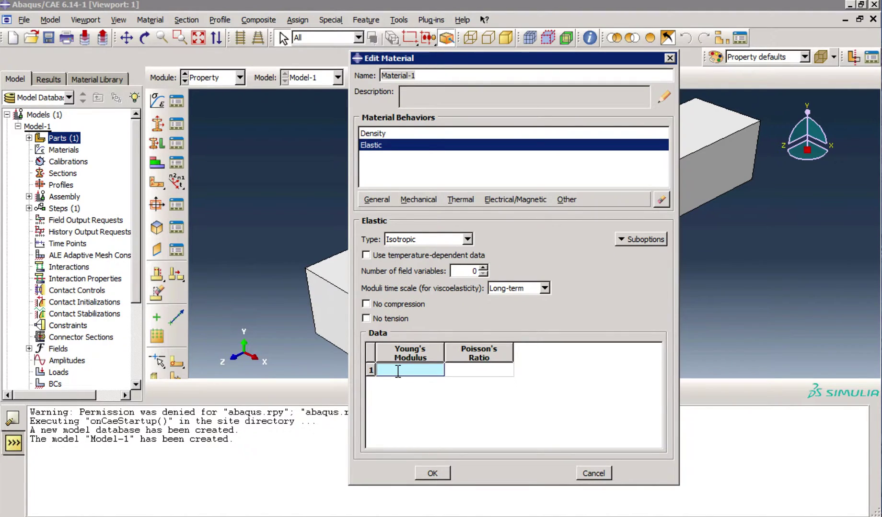
pyautogui.write('161e9')
pyautogui.click(481, 371)
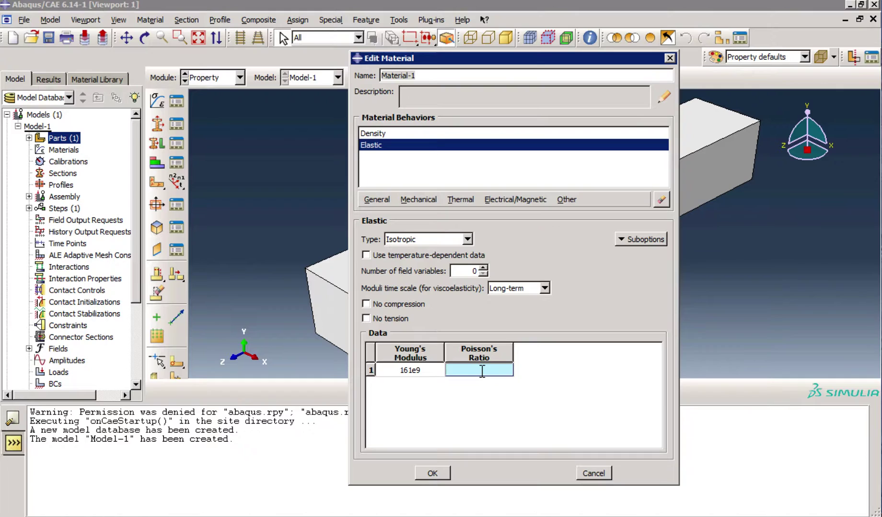
pyautogui.write('0.35')
pyautogui.press('Return')
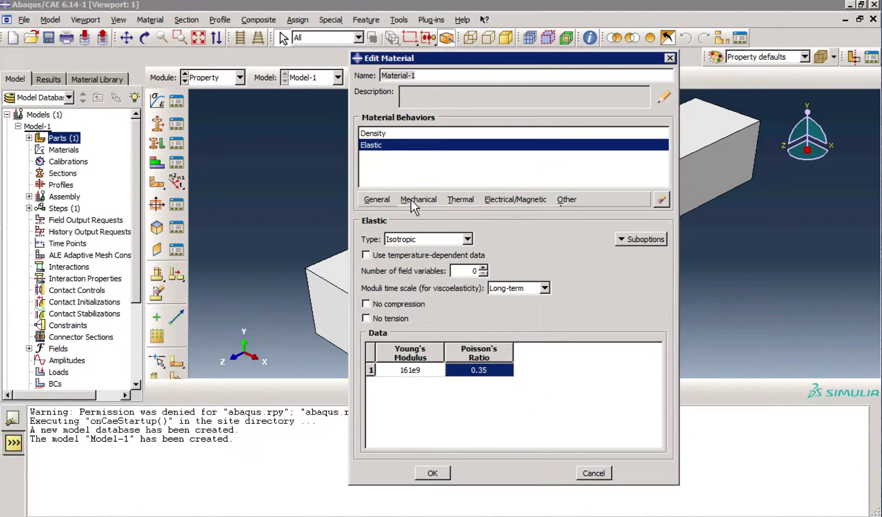
pyautogui.click(412, 200)
# Look through the Mechanical and Thermal behaviour menus without adding any, then save Material-1
pyautogui.moveTo(459, 217)
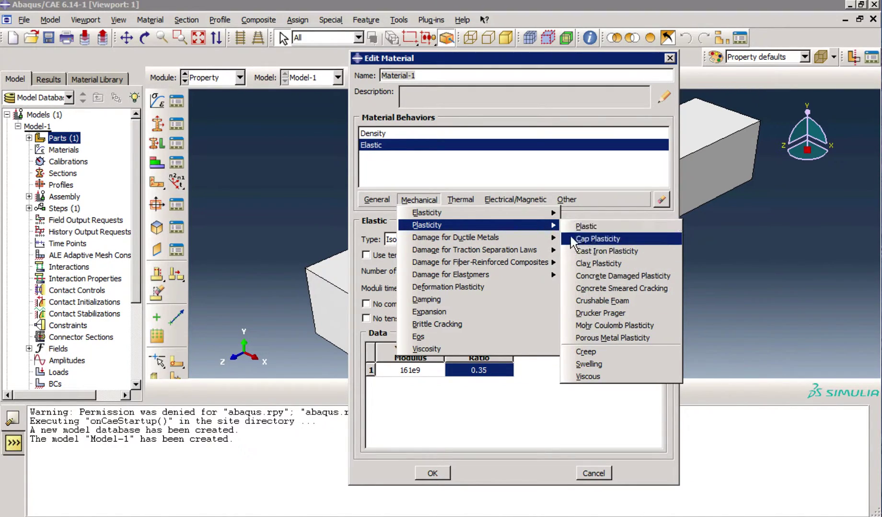
pyautogui.moveTo(471, 242)
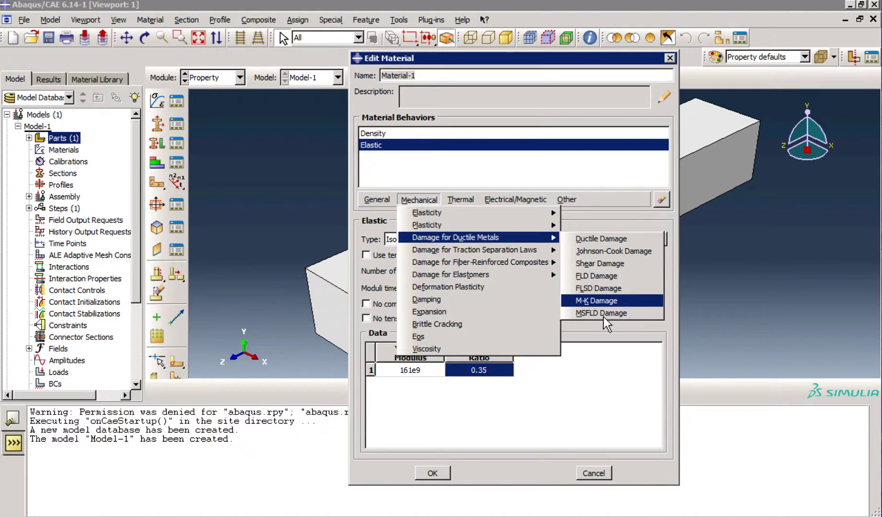
pyautogui.moveTo(475, 204)
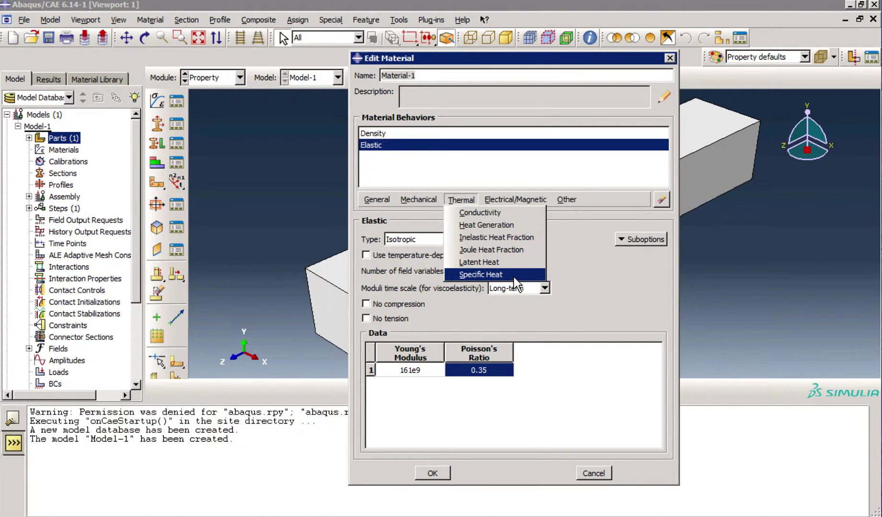
pyautogui.click(579, 258)
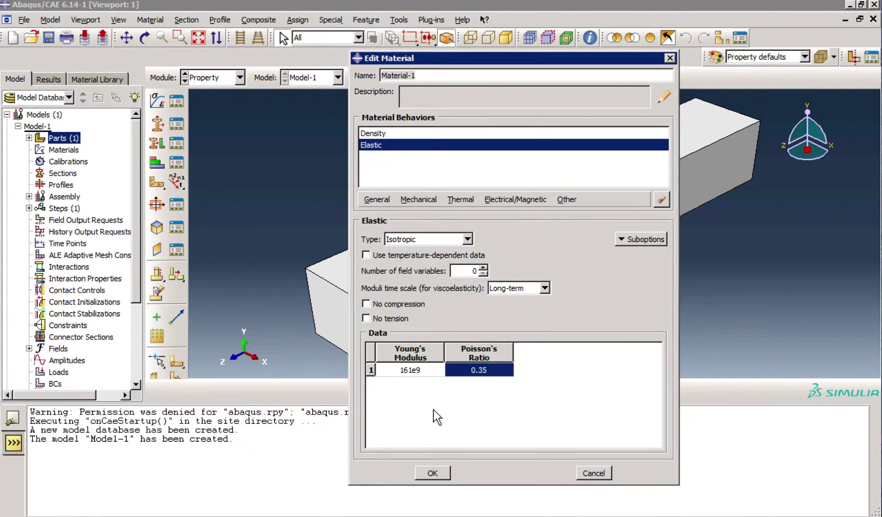
pyautogui.click(432, 474)
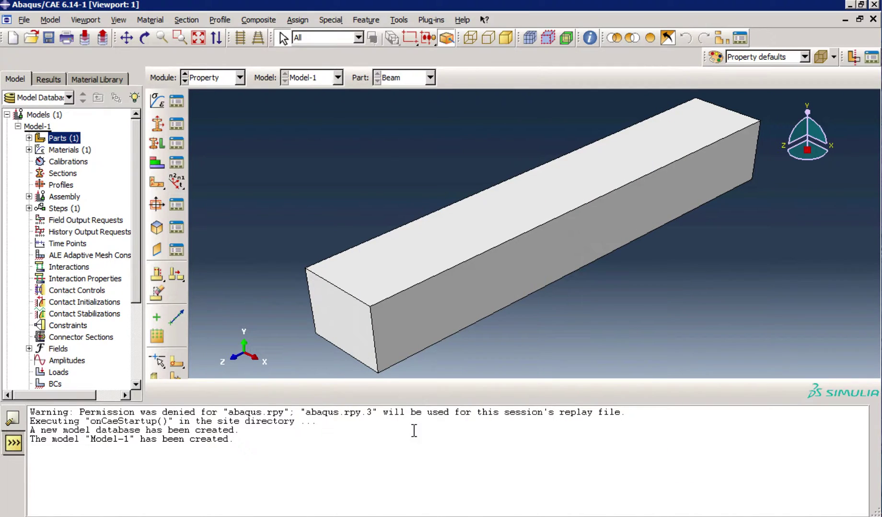
# Create Section-1 as a Solid, Homogeneous section with Material-1 selected
pyautogui.click(160, 126)
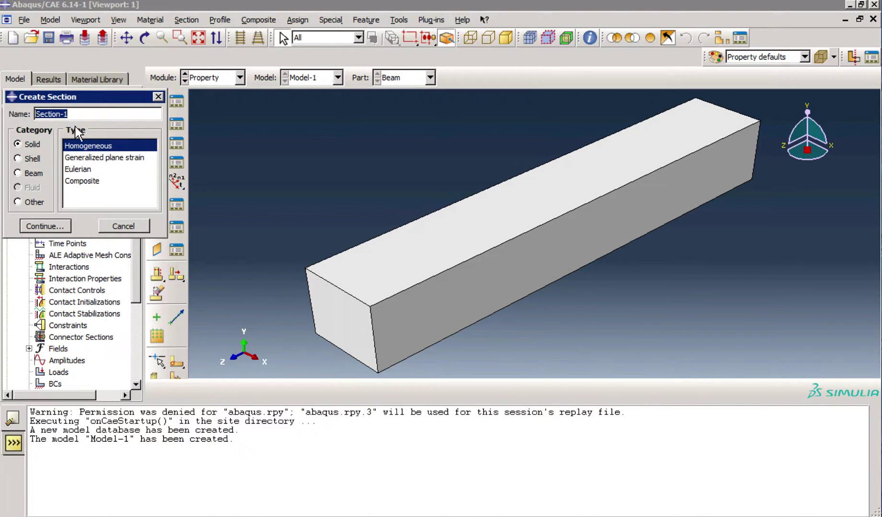
pyautogui.click(53, 226)
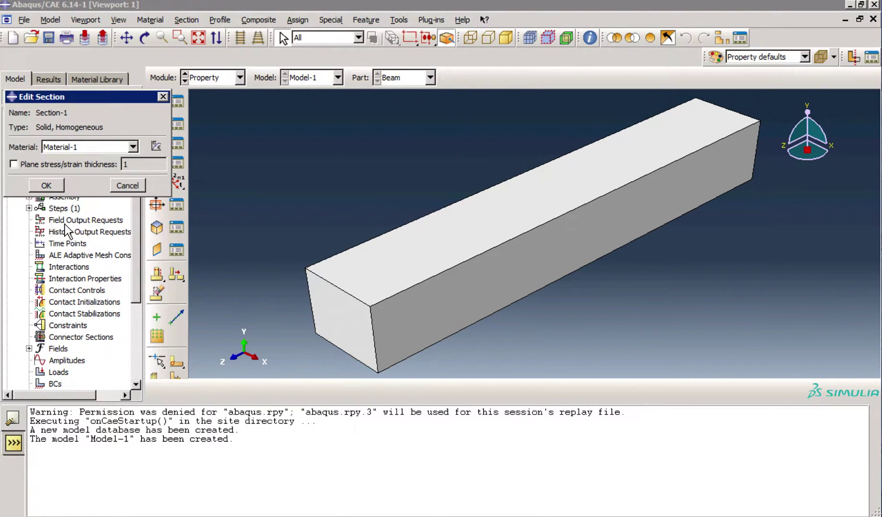
pyautogui.click(52, 186)
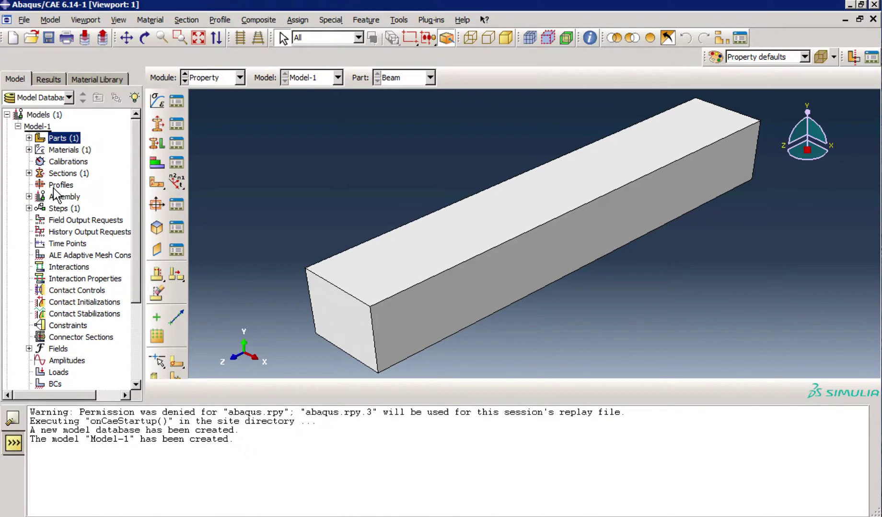
# Assign Section-1 to the entire Beam part
pyautogui.click(157, 145)
pyautogui.click(436, 250)
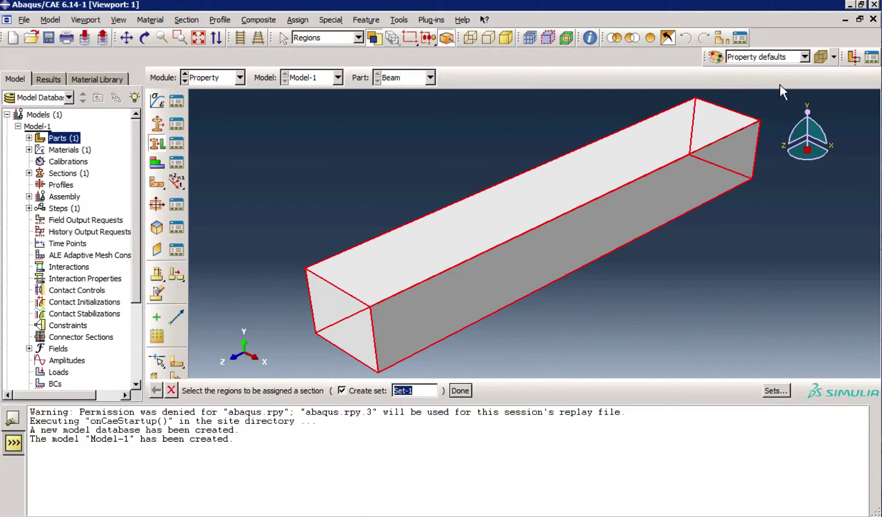
pyautogui.click(464, 391)
pyautogui.click(53, 307)
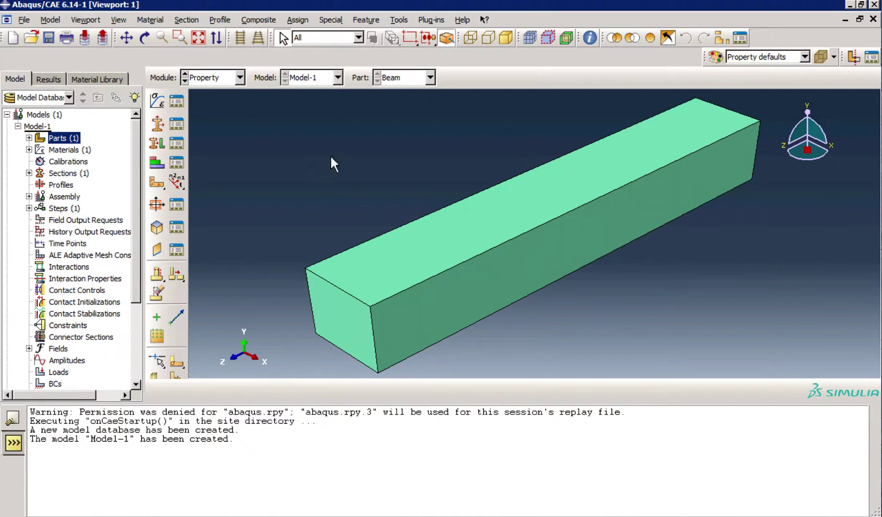
# In the Assembly module, add a dependent instance of the Beam part
pyautogui.click(219, 76)
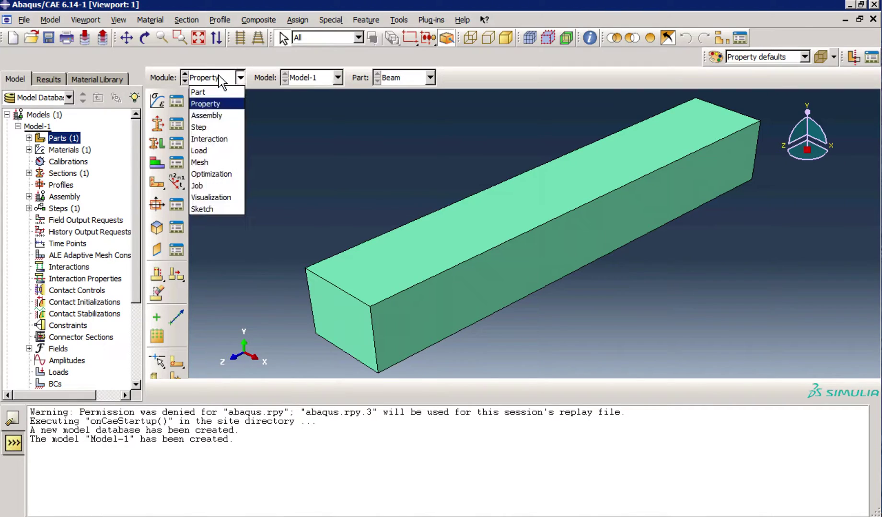
pyautogui.click(218, 117)
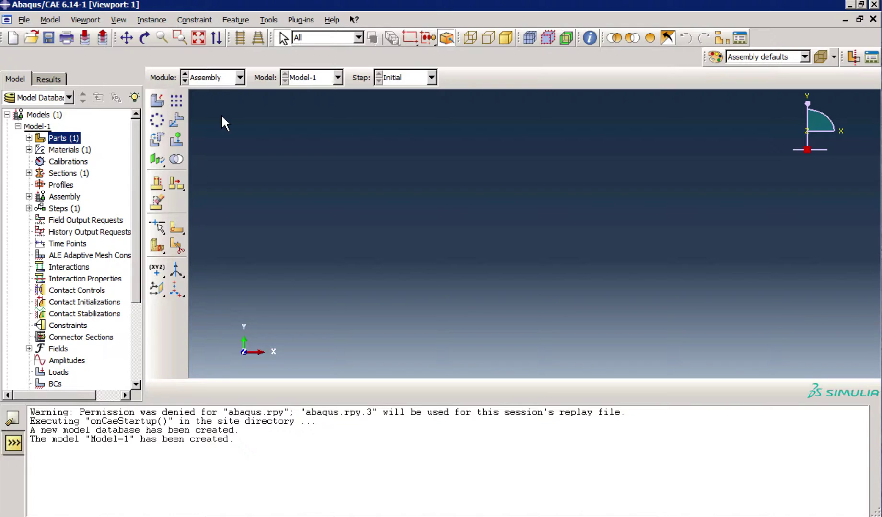
pyautogui.click(157, 101)
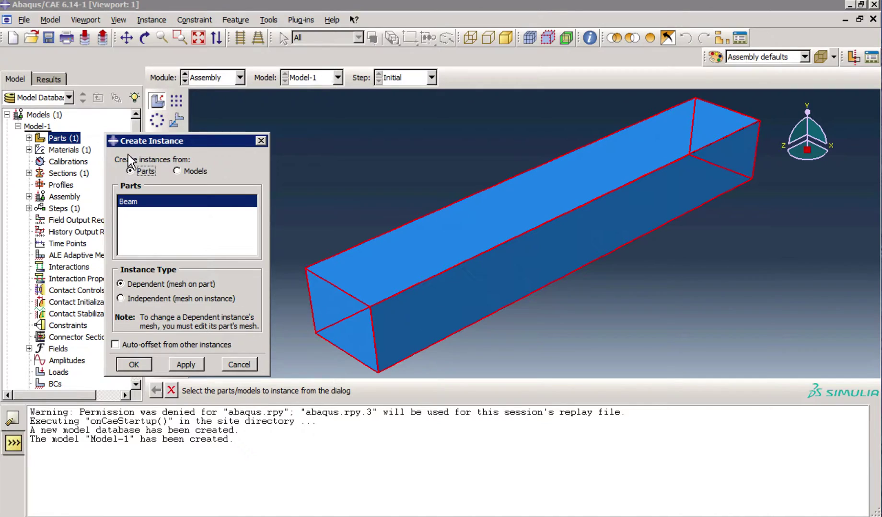
pyautogui.click(139, 363)
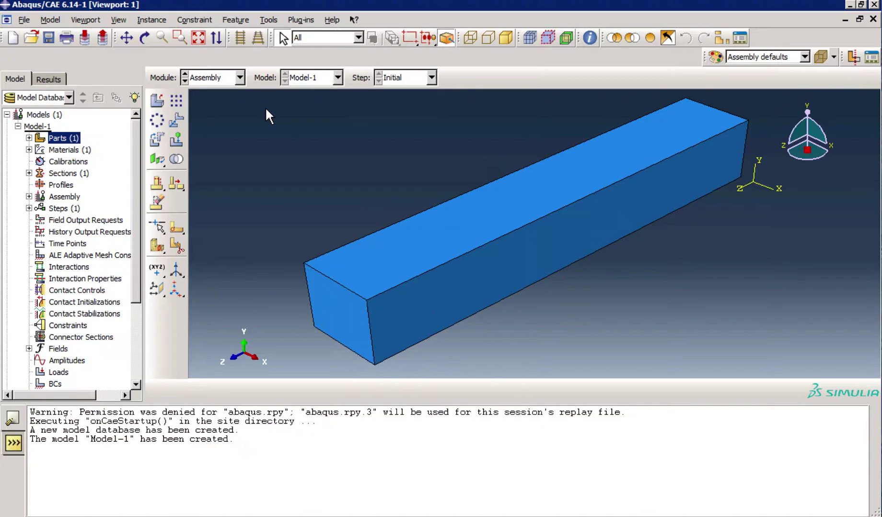
pyautogui.click(239, 77)
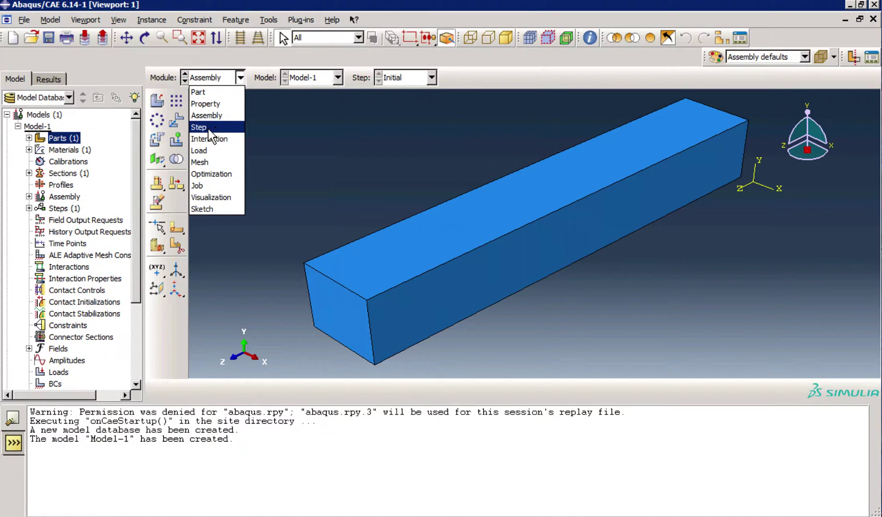
# Create Step-1 as a Static, General step with defaults, then switch to the Interaction module
pyautogui.click(201, 127)
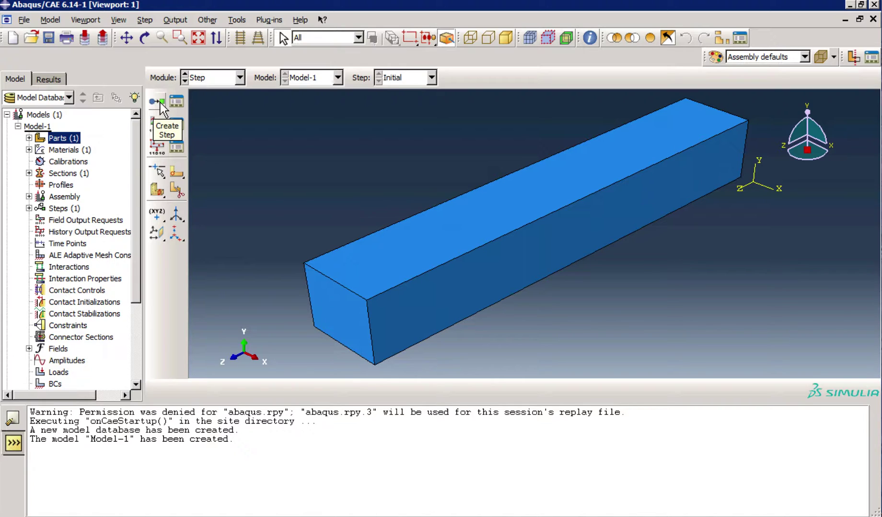
pyautogui.click(158, 101)
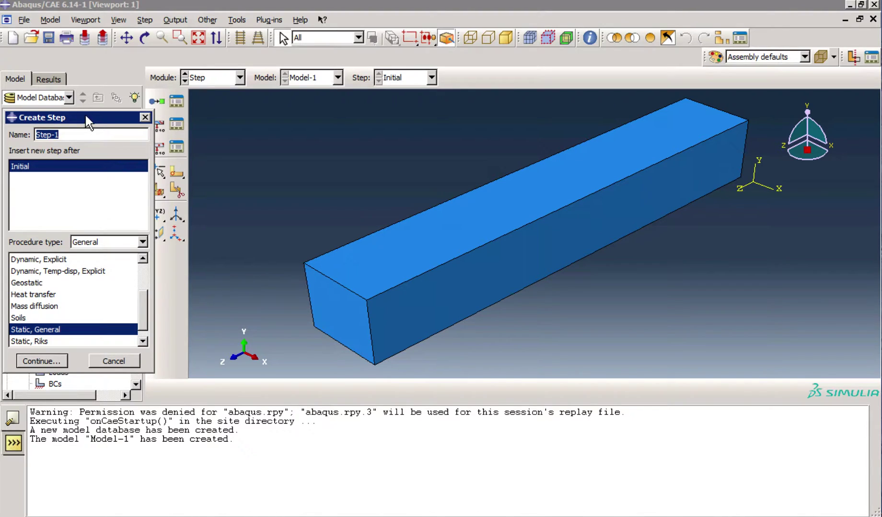
pyautogui.moveTo(86, 115); pyautogui.dragTo(265, 82)
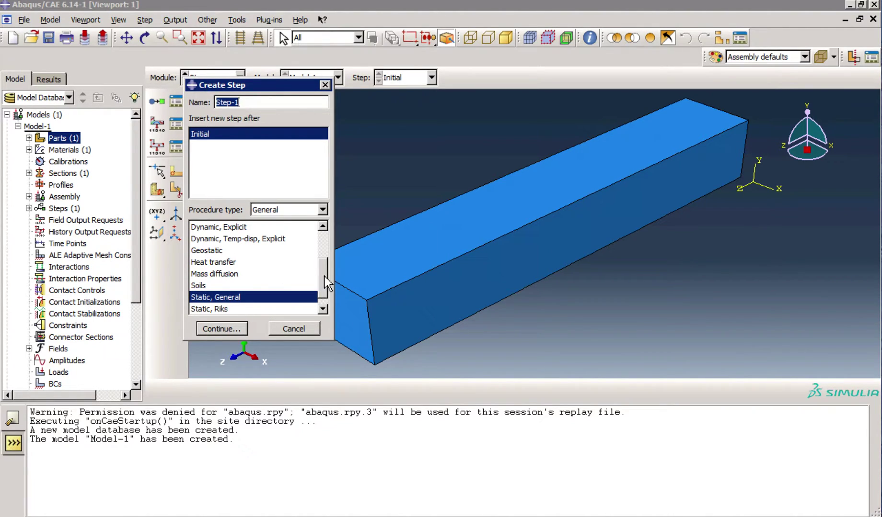
pyautogui.moveTo(324, 276)
pyautogui.mouseDown()
pyautogui.moveTo(325, 242)
pyautogui.moveTo(325, 287)
pyautogui.mouseUp()
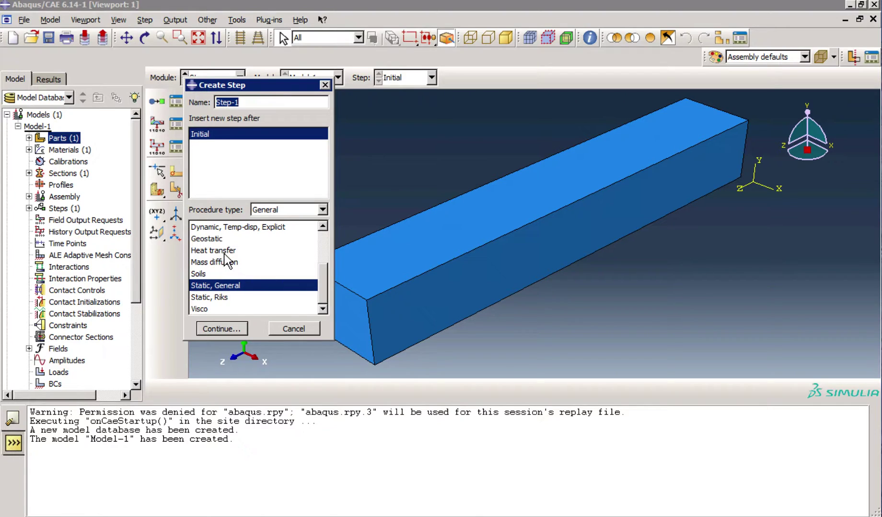
pyautogui.moveTo(324, 279)
pyautogui.mouseDown()
pyautogui.moveTo(328, 235)
pyautogui.moveTo(322, 280)
pyautogui.mouseUp()
pyautogui.click(233, 331)
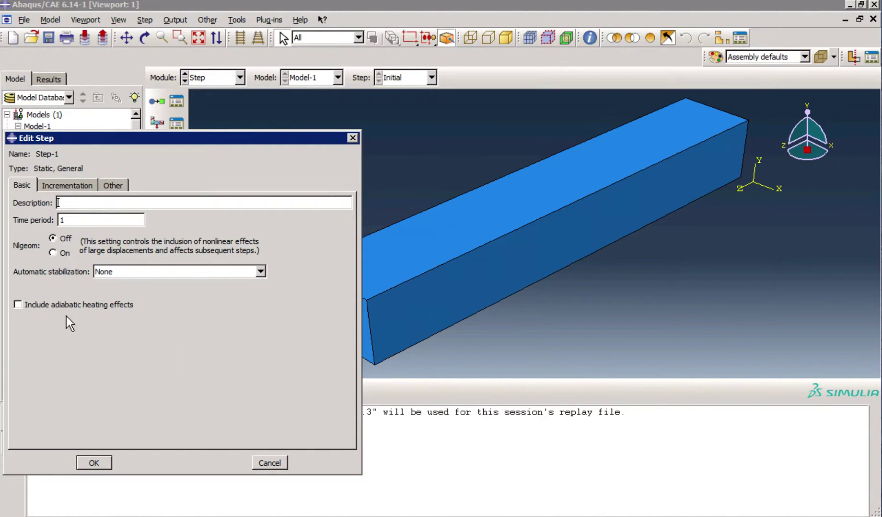
pyautogui.click(92, 462)
pyautogui.click(218, 80)
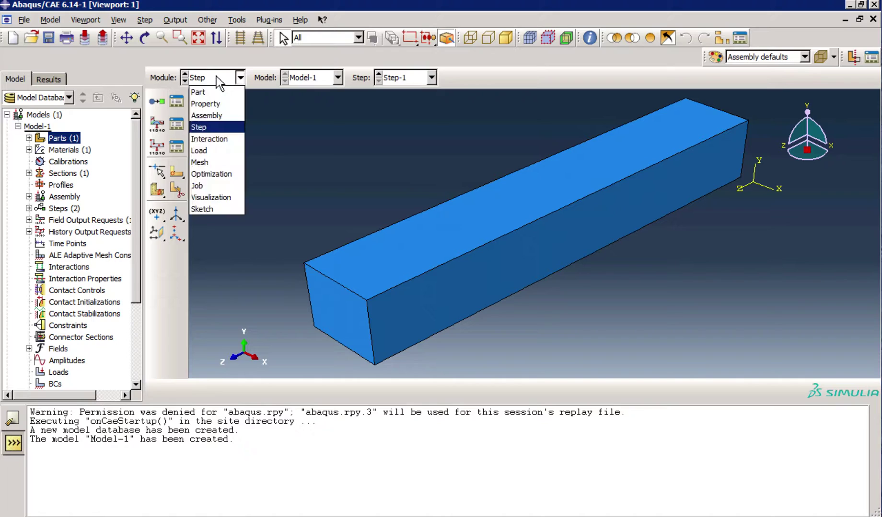
pyautogui.click(216, 139)
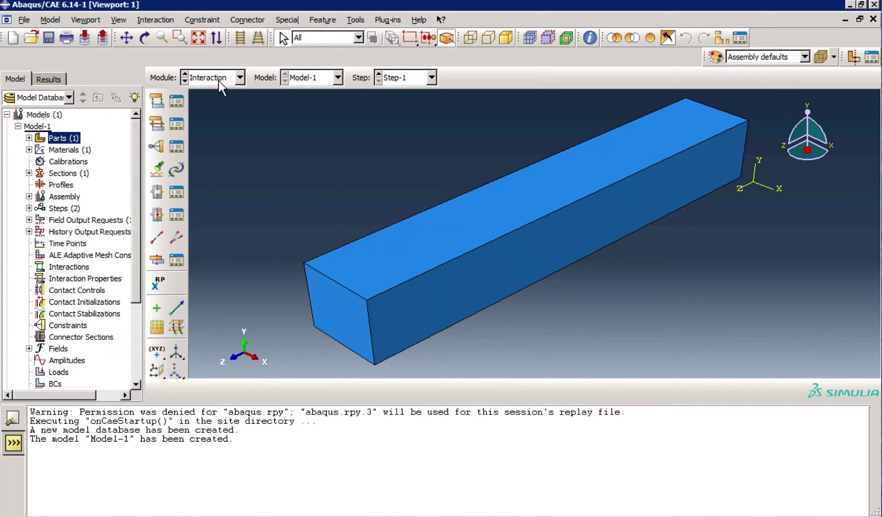
# Switch to the Load module and bring the cantilever beam formula screenshot back on top
pyautogui.click(218, 81)
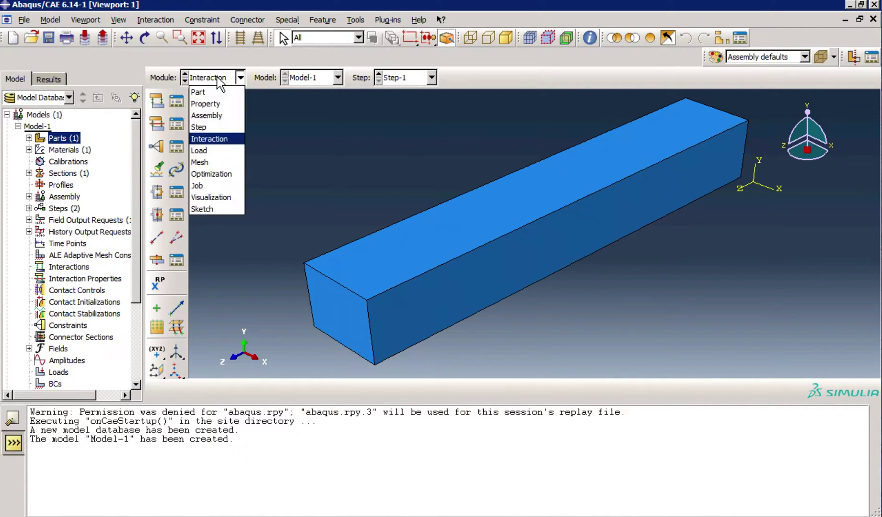
pyautogui.click(211, 151)
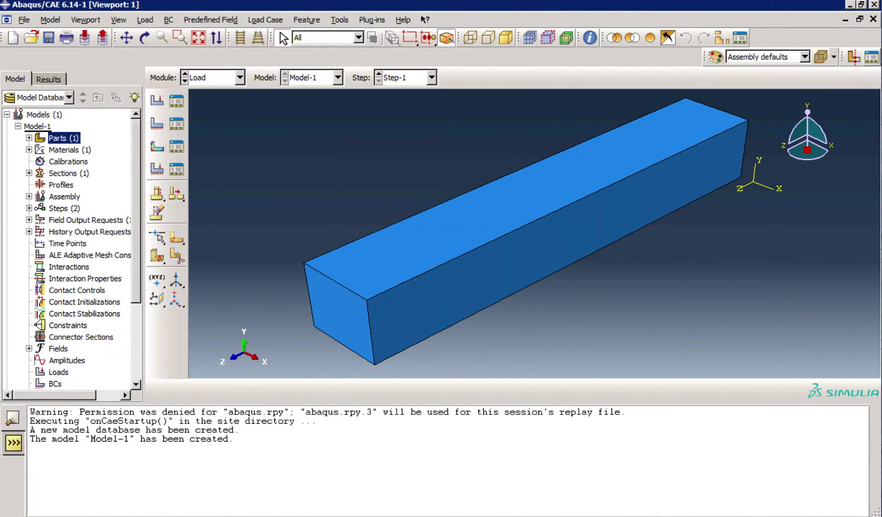
pyautogui.press('super+Tab')
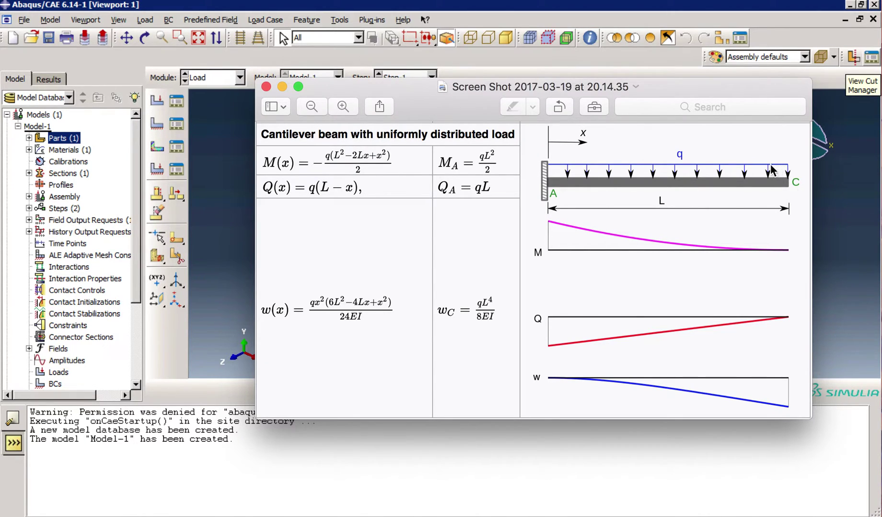
# Close the formula screenshot and begin a Symmetry/Antisymmetry/Encastre boundary condition
pyautogui.click(266, 87)
pyautogui.click(157, 125)
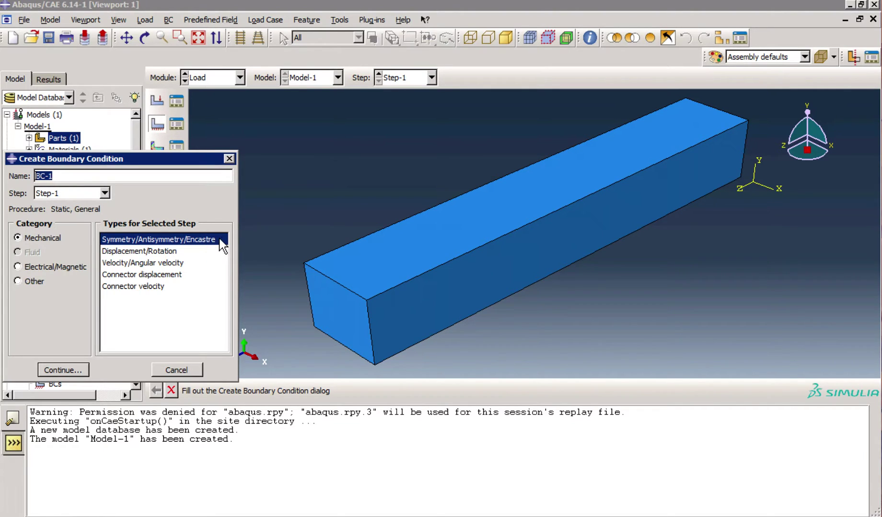
pyautogui.click(72, 369)
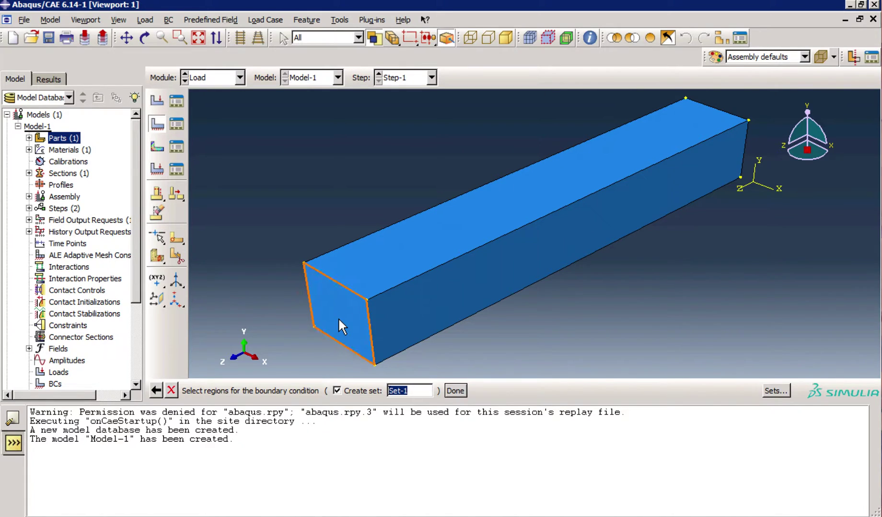
# Fully fix the beam's end face with ENCASTRE boundary condition BC-1
pyautogui.click(144, 38)
pyautogui.moveTo(776, 158); pyautogui.dragTo(574, 278)
pyautogui.click(144, 37)
pyautogui.click(788, 270)
pyautogui.click(455, 390)
pyautogui.click(28, 380)
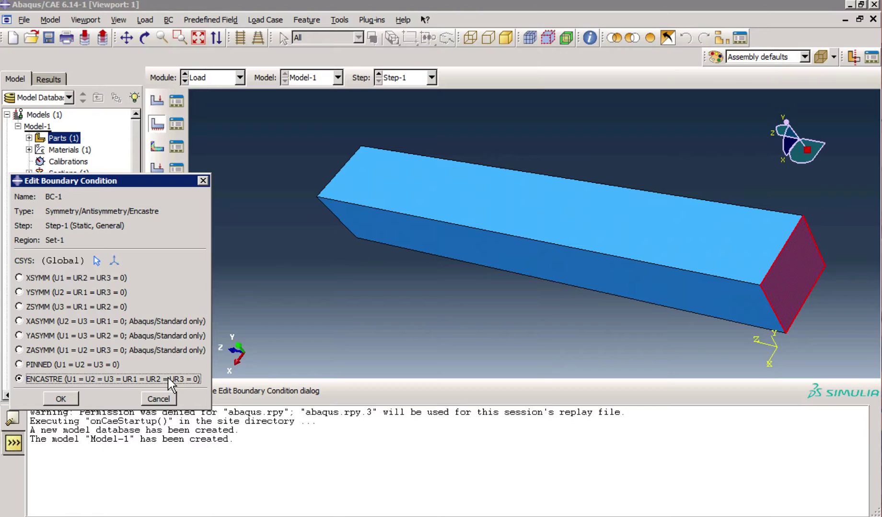
pyautogui.click(68, 400)
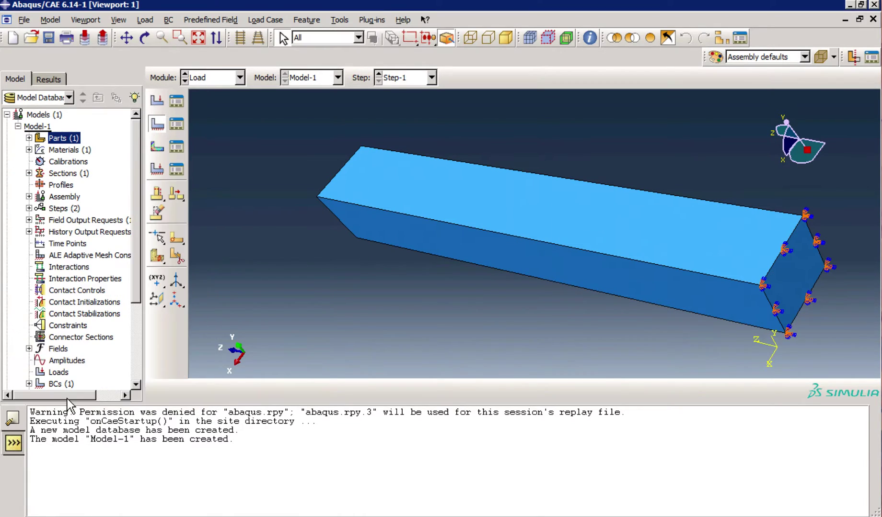
# Orbit the model to bring the fixed end toward the front
pyautogui.click(145, 37)
pyautogui.moveTo(500, 188)
pyautogui.mouseDown()
pyautogui.moveTo(634, 205)
pyautogui.moveTo(631, 257)
pyautogui.moveTo(603, 274)
pyautogui.mouseUp()
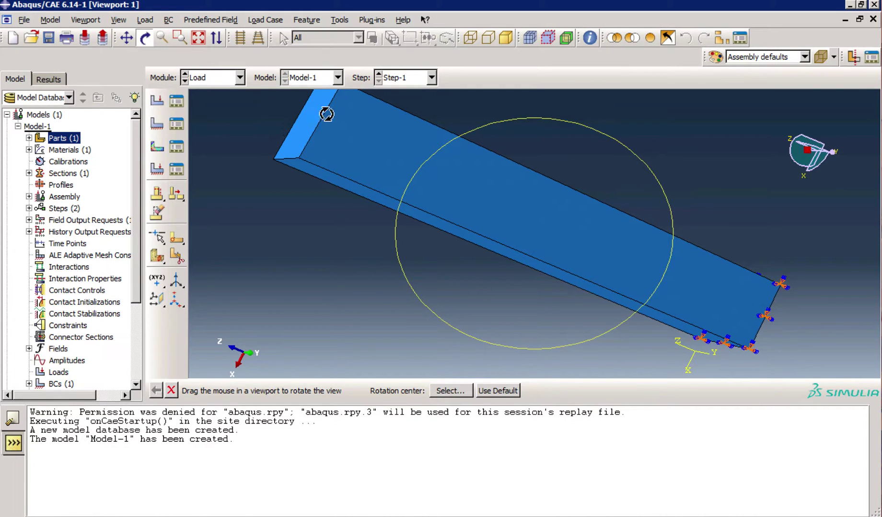
pyautogui.moveTo(340, 125)
pyautogui.mouseDown()
pyautogui.moveTo(340, 142)
pyautogui.moveTo(537, 161)
pyautogui.moveTo(589, 126)
pyautogui.moveTo(641, 145)
pyautogui.moveTo(681, 181)
pyautogui.moveTo(508, 176)
pyautogui.mouseUp()
pyautogui.moveTo(455, 184); pyautogui.dragTo(486, 198)
# Create pressure load Load-1 on the beam's top face and enter magnitude 200e3
pyautogui.click(145, 38)
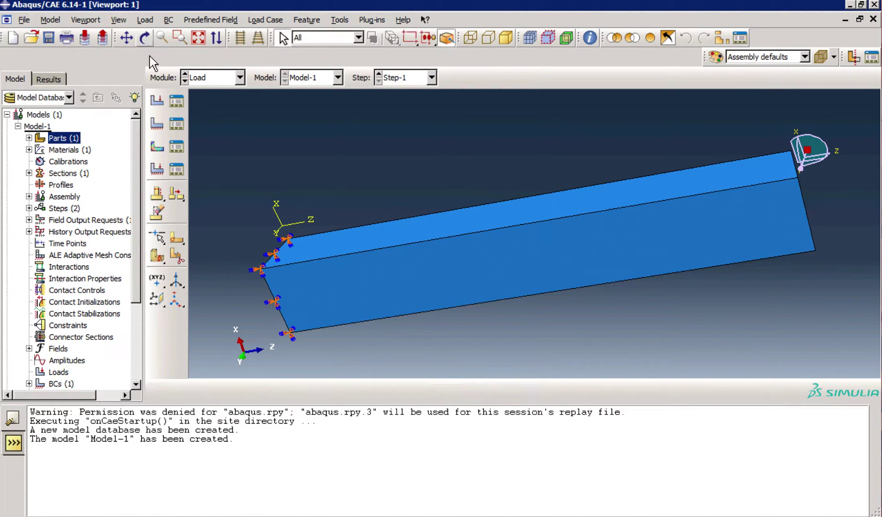
pyautogui.click(158, 101)
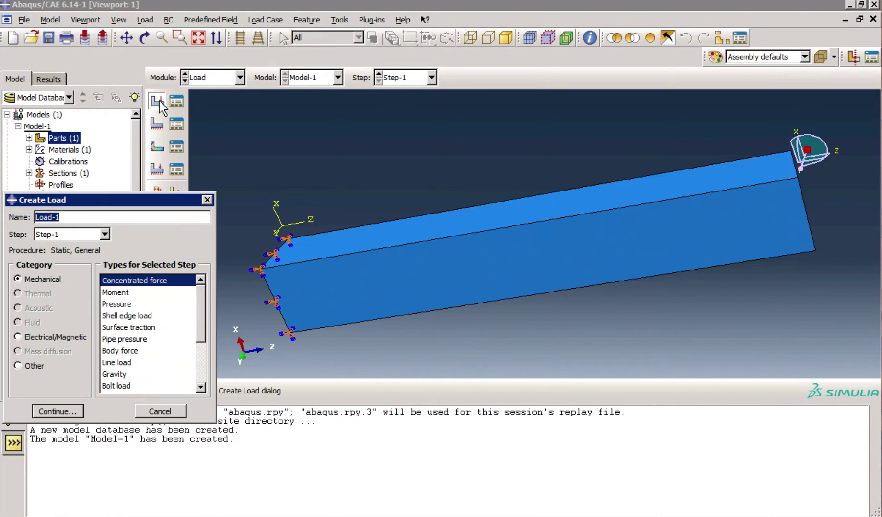
pyautogui.click(120, 305)
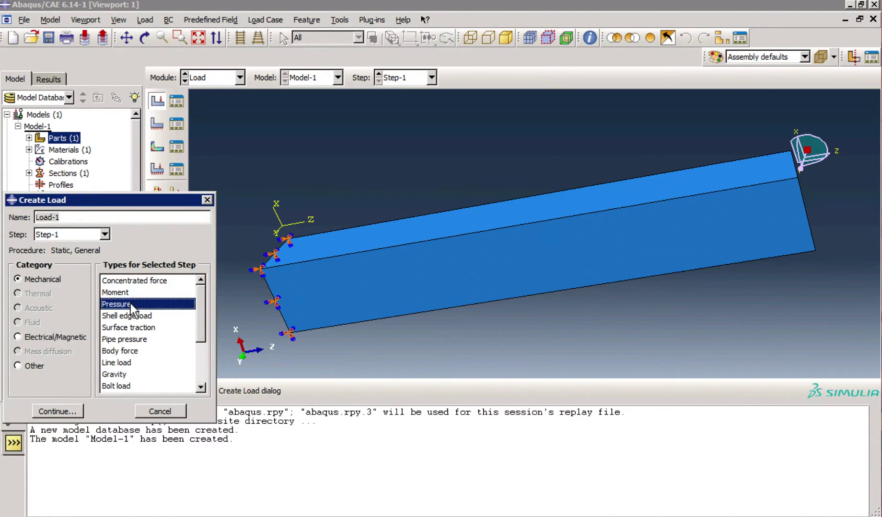
pyautogui.click(66, 413)
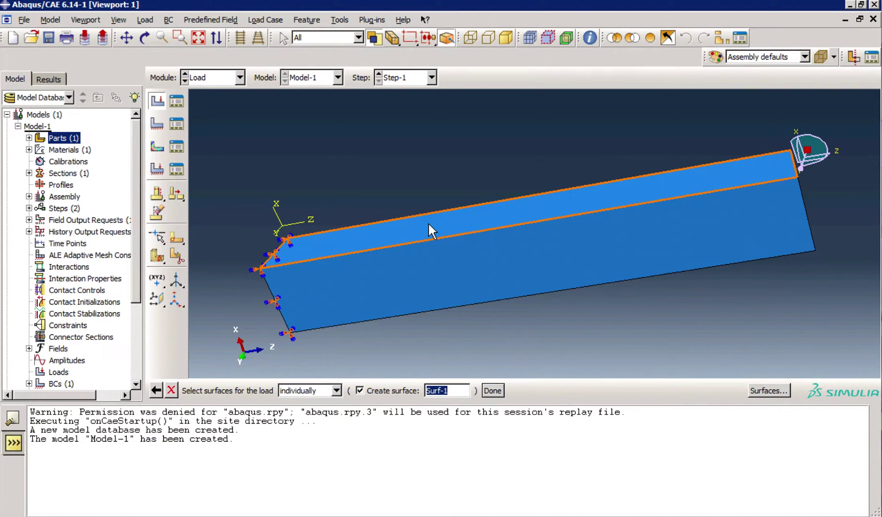
pyautogui.click(664, 181)
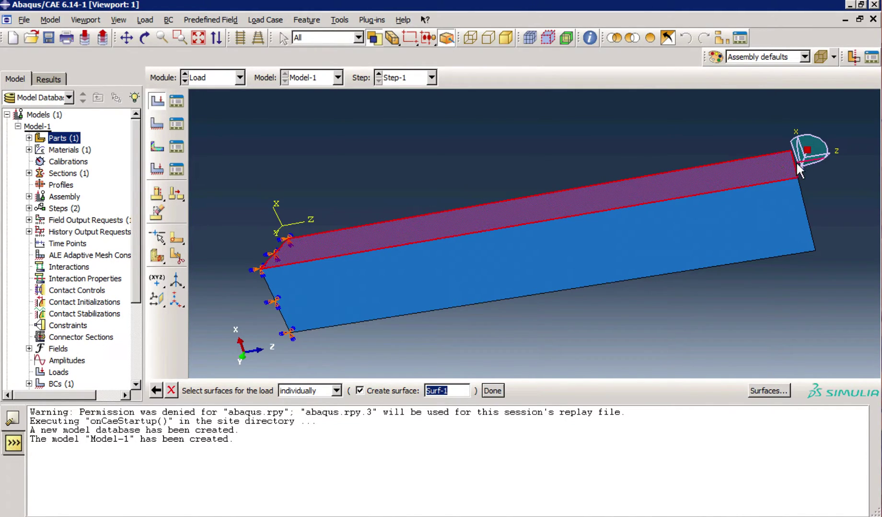
pyautogui.click(492, 391)
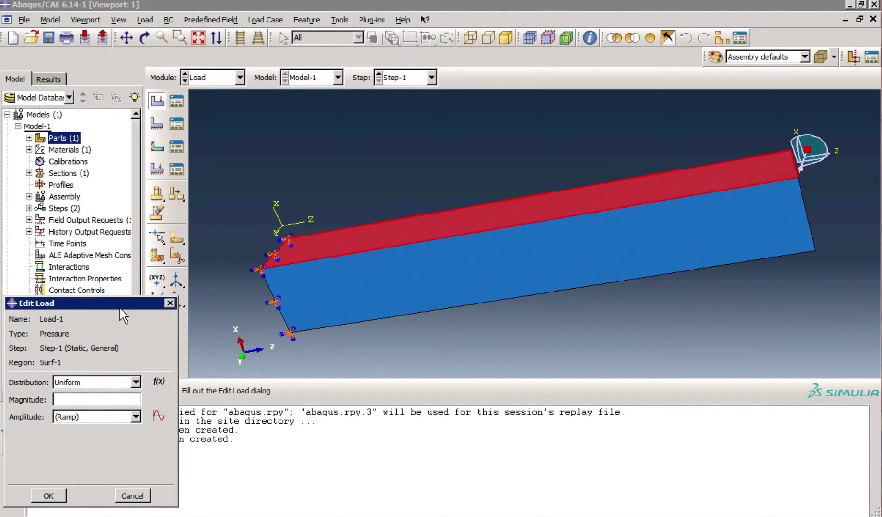
pyautogui.moveTo(120, 308); pyautogui.dragTo(178, 182)
pyautogui.click(135, 273)
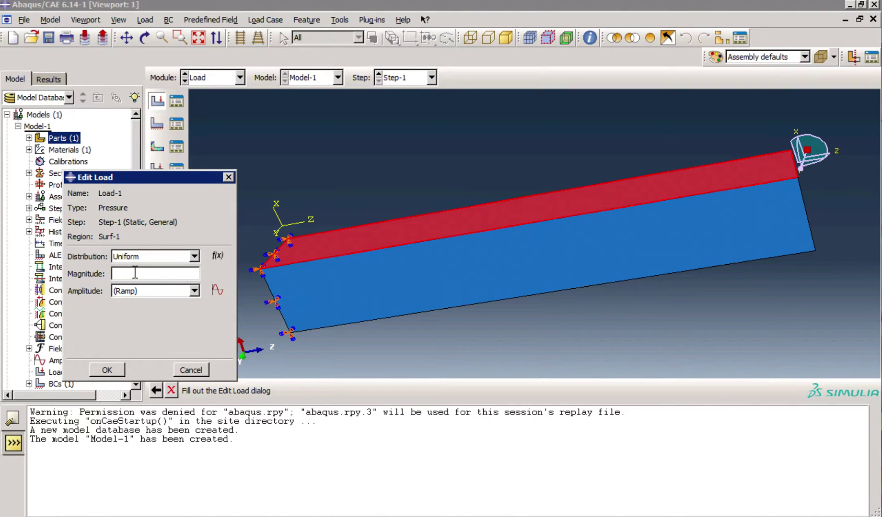
pyautogui.write('200e3')
# Confirm the 200e3 pressure load and switch to the Mesh module
pyautogui.click(108, 370)
pyautogui.click(211, 78)
pyautogui.click(211, 79)
pyautogui.click(211, 81)
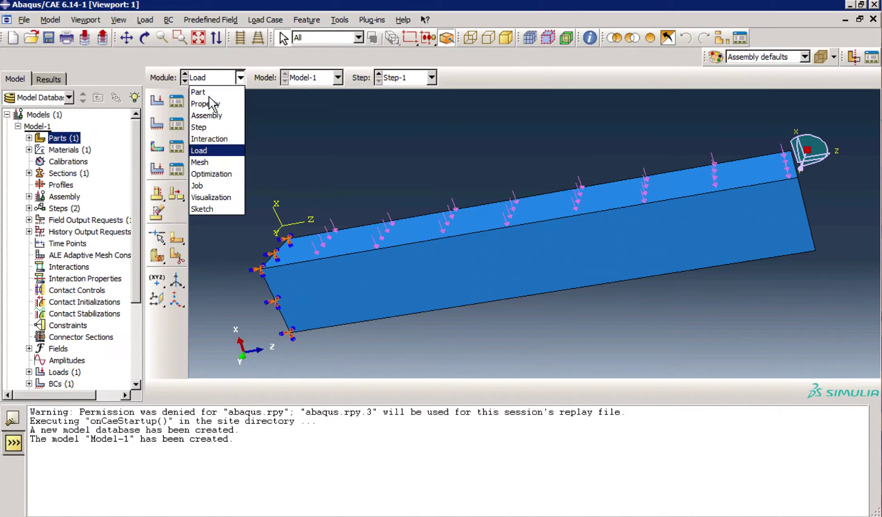
pyautogui.click(204, 162)
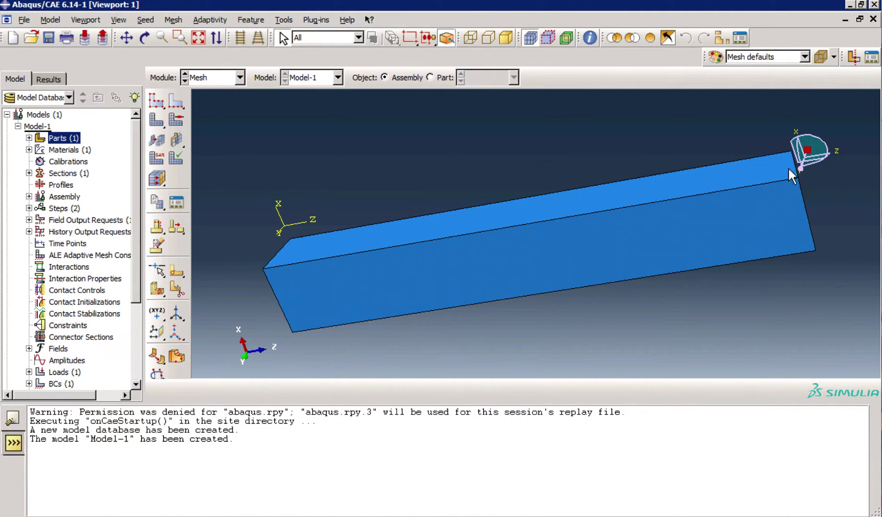
# Dismiss the dependent-instance error and set the mesh object to the Beam part
pyautogui.click(158, 101)
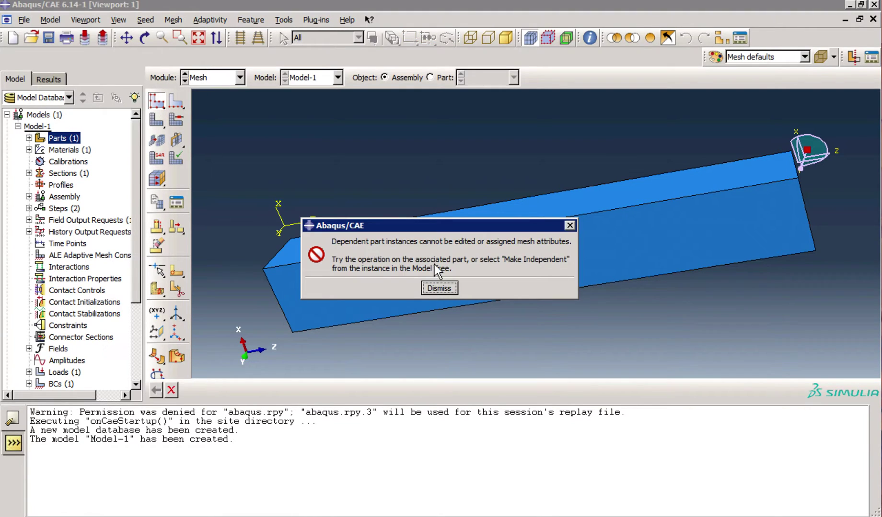
pyautogui.click(438, 288)
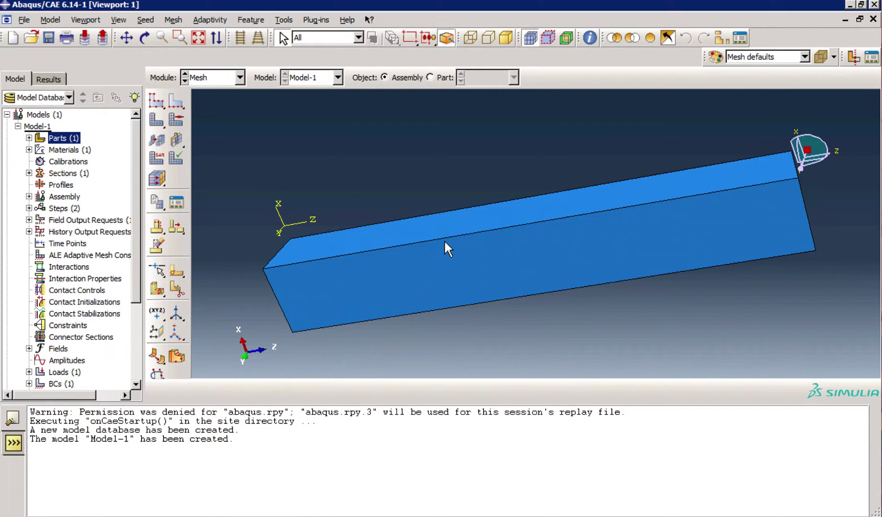
pyautogui.click(430, 77)
# Seed the Beam part with an approximate global size of 0.05
pyautogui.click(161, 101)
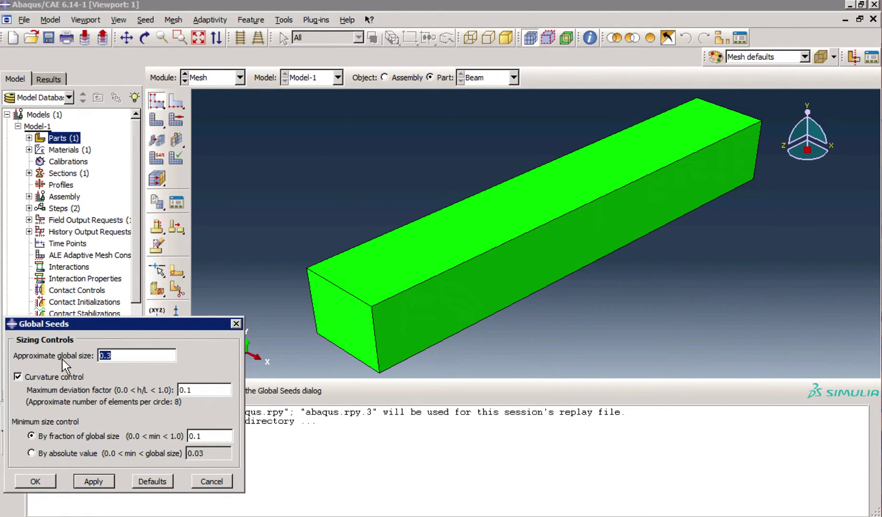
pyautogui.click(114, 357)
pyautogui.press('BackSpace')
pyautogui.write('1')
pyautogui.press('BackSpace')
pyautogui.write('6')
pyautogui.press('BackSpace')
pyautogui.write('1')
pyautogui.click(90, 482)
pyautogui.click(111, 356)
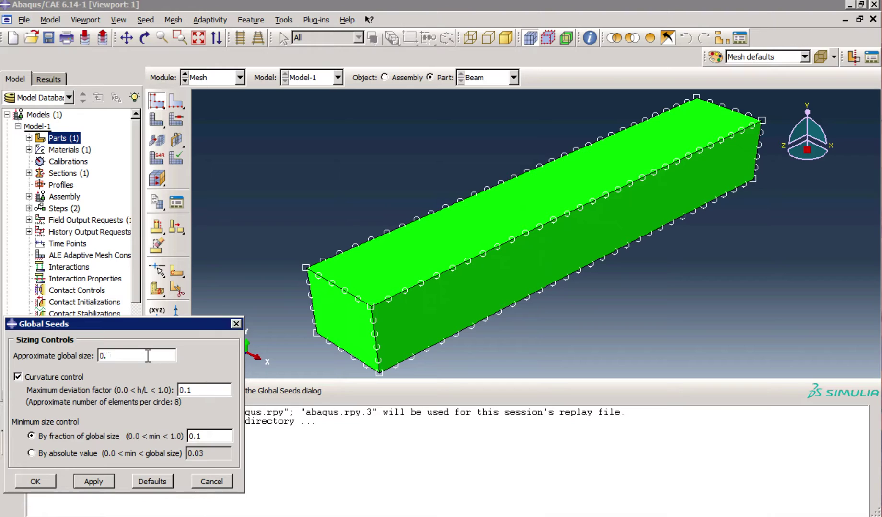
pyautogui.write('05')
pyautogui.click(36, 481)
# Mesh the Beam part into 6000 elements, inspect it, then switch to the Job module
pyautogui.click(159, 123)
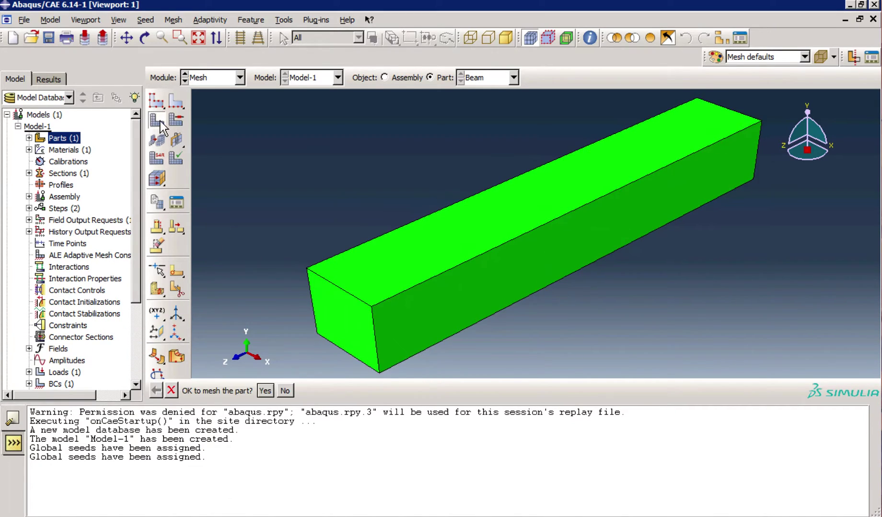
pyautogui.click(265, 391)
pyautogui.click(145, 37)
pyautogui.moveTo(424, 276); pyautogui.dragTo(352, 279)
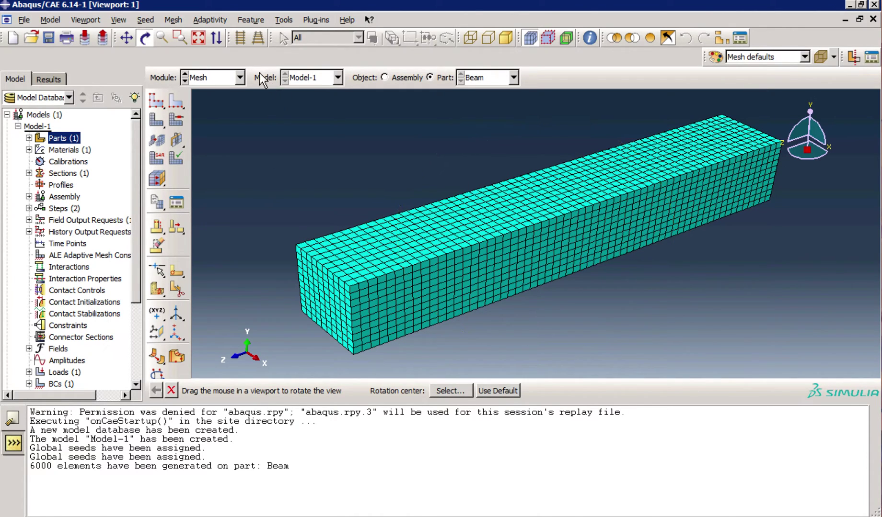
pyautogui.click(221, 76)
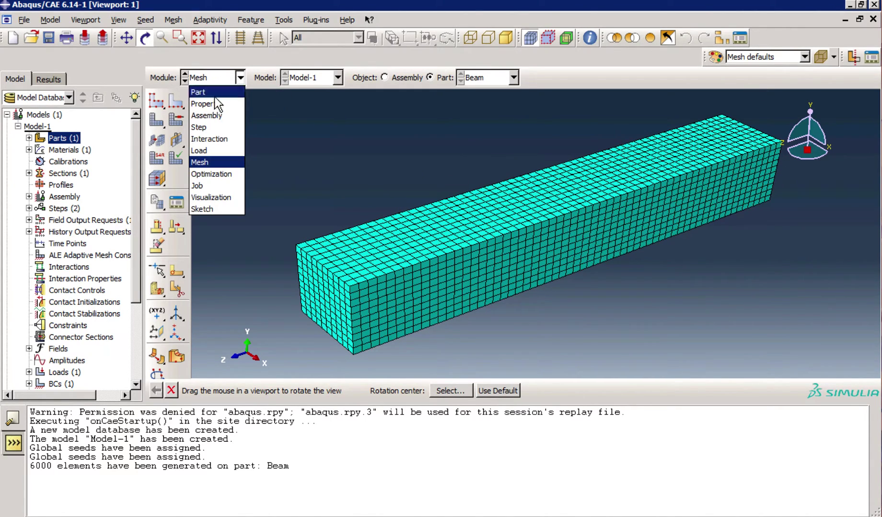
pyautogui.click(207, 186)
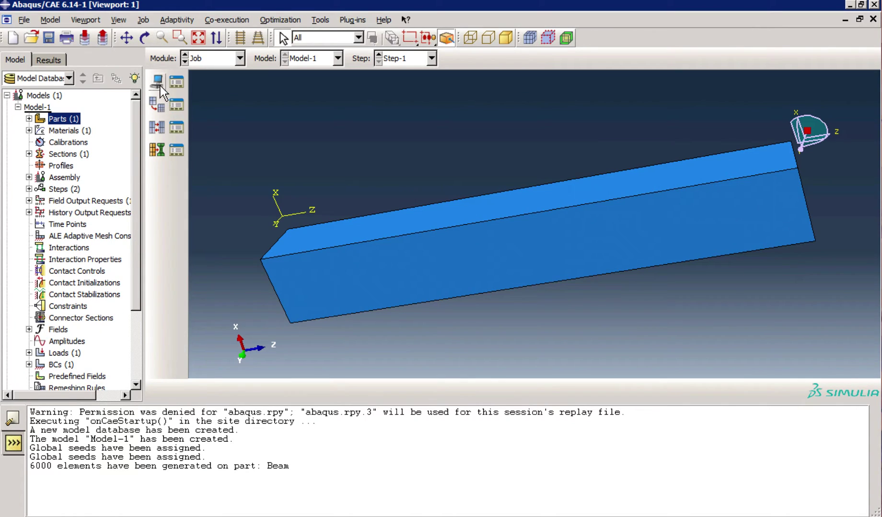
# Create a new analysis job named Beam
pyautogui.click(158, 84)
pyautogui.click(64, 155)
pyautogui.moveTo(64, 156); pyautogui.dragTo(21, 158)
pyautogui.write('Beam')
pyautogui.click(20, 280)
pyautogui.click(85, 464)
# Submit the Beam job and monitor its log until it completes
pyautogui.click(182, 81)
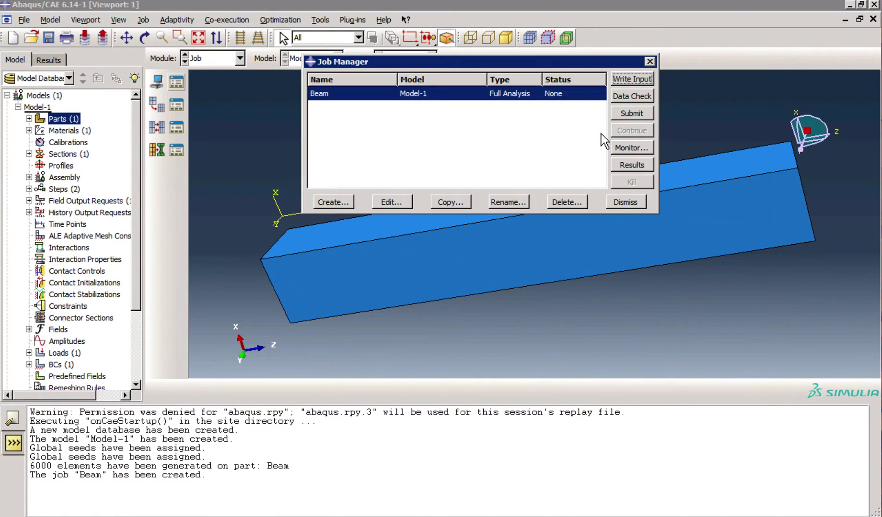
pyautogui.click(632, 113)
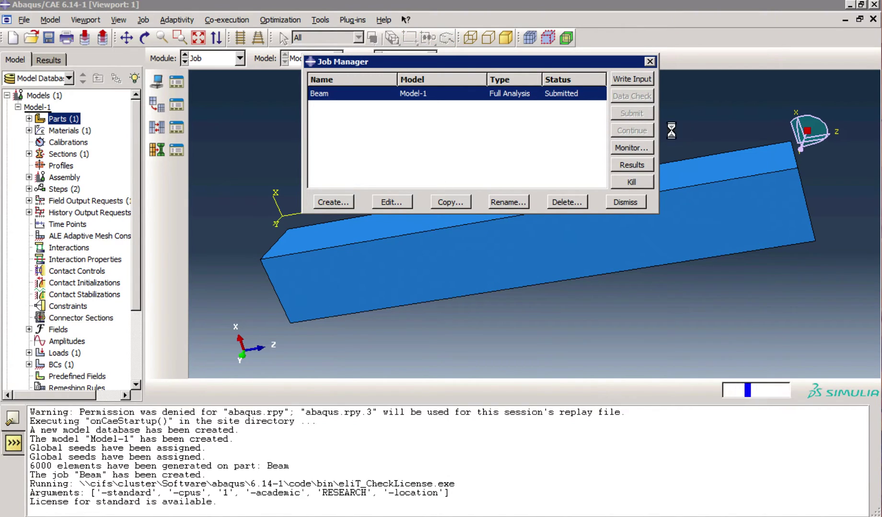
pyautogui.click(619, 148)
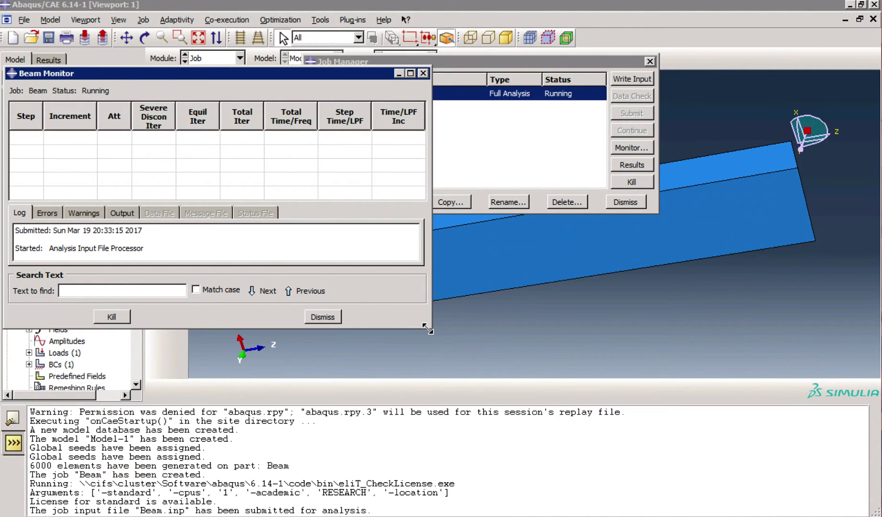
pyautogui.moveTo(427, 328); pyautogui.dragTo(584, 477)
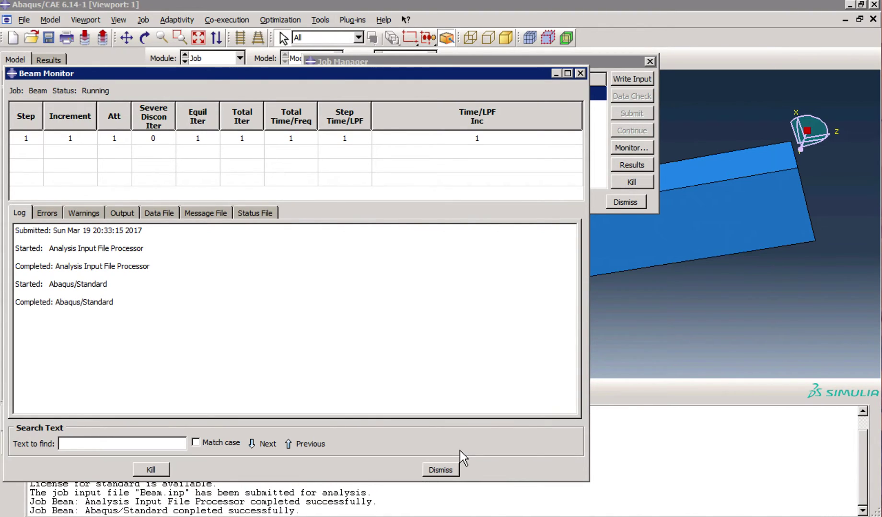
pyautogui.click(439, 471)
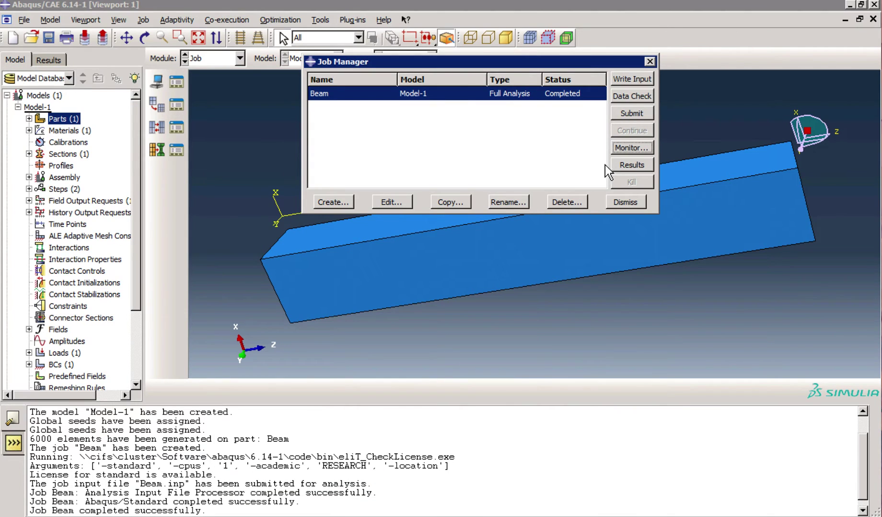
# Plot Mises stress contours on the deformed beam side-on, then return to the Load module
pyautogui.click(632, 165)
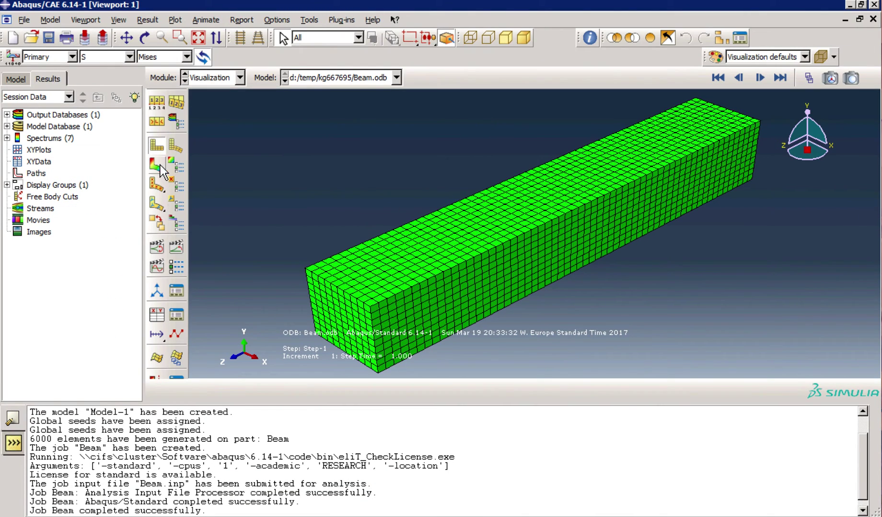
pyautogui.click(156, 166)
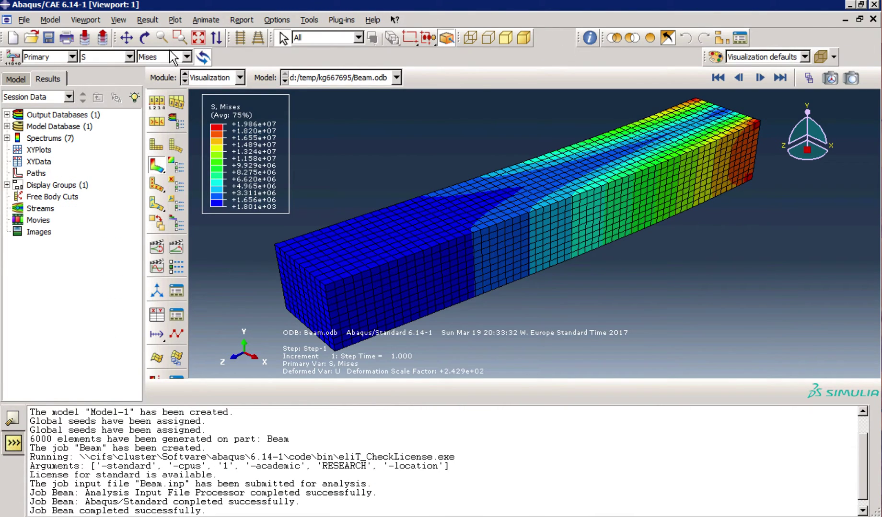
pyautogui.click(144, 37)
pyautogui.moveTo(546, 135); pyautogui.dragTo(597, 245)
pyautogui.moveTo(701, 228); pyautogui.dragTo(704, 228)
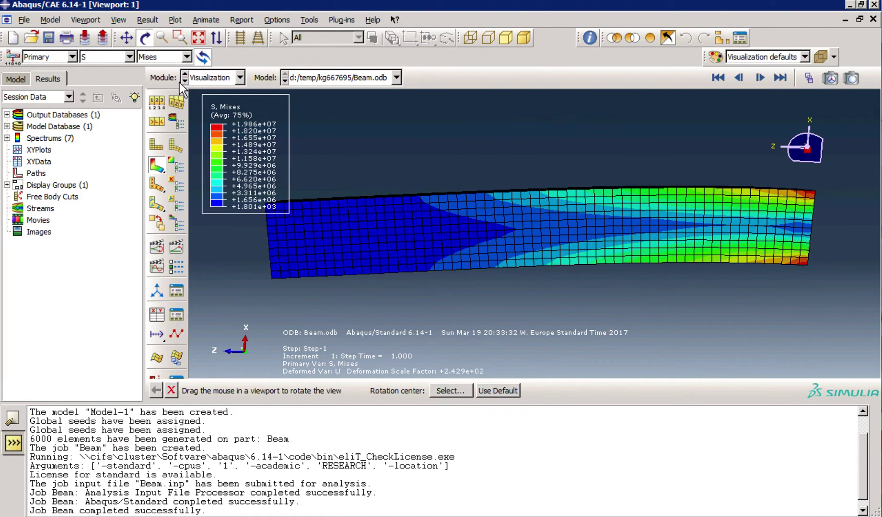
pyautogui.click(210, 78)
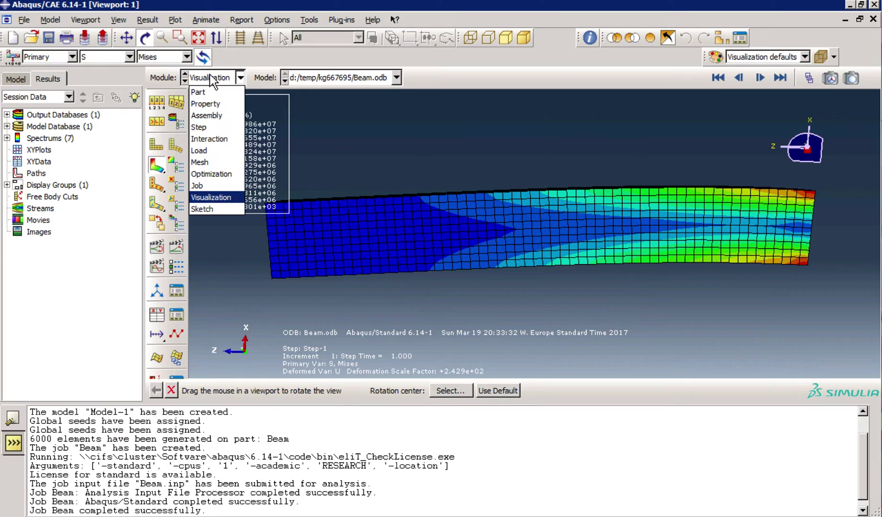
pyautogui.click(209, 150)
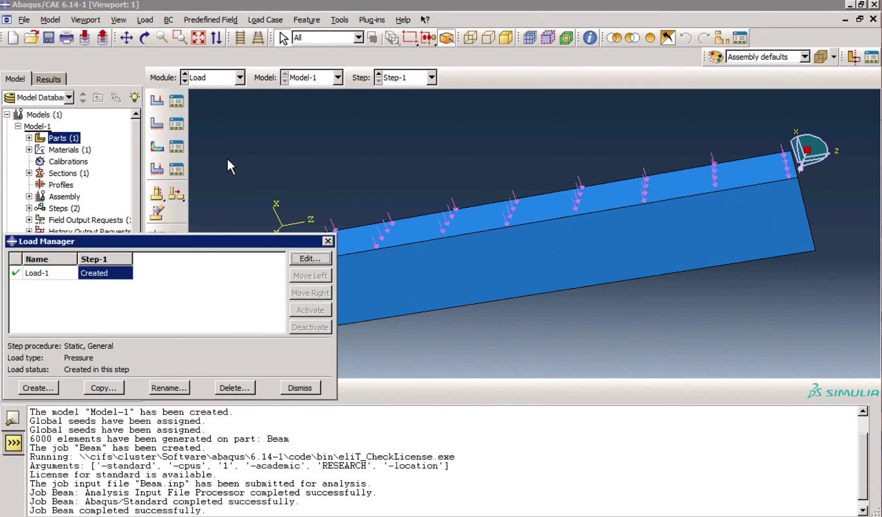
# Change Load-1's pressure magnitude from 200000 to 600000
pyautogui.click(309, 259)
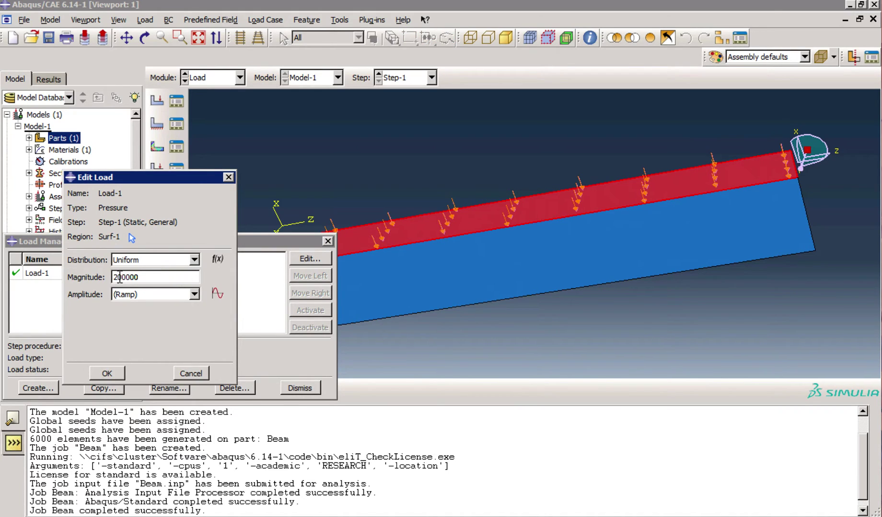
pyautogui.moveTo(118, 277); pyautogui.dragTo(114, 278)
pyautogui.write('6')
pyautogui.click(116, 371)
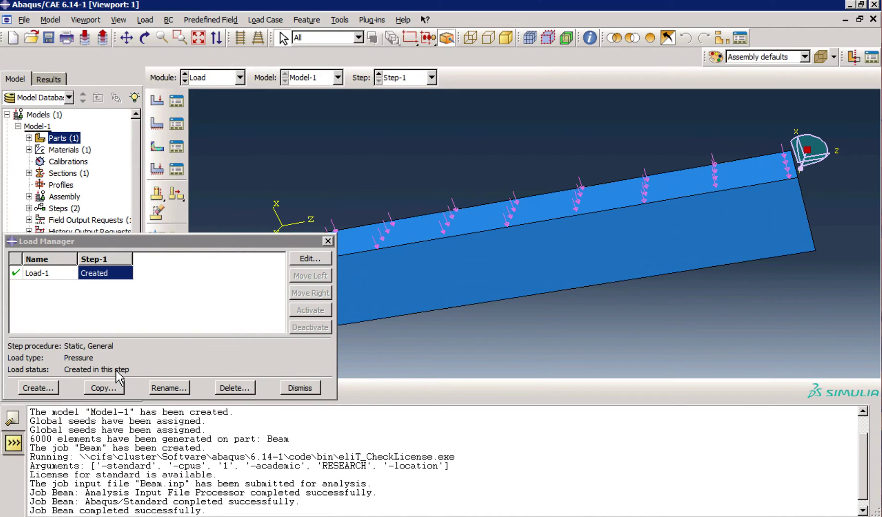
pyautogui.click(297, 389)
# Resubmit the Beam job, overwriting previous results, and monitor it to completion
pyautogui.click(239, 77)
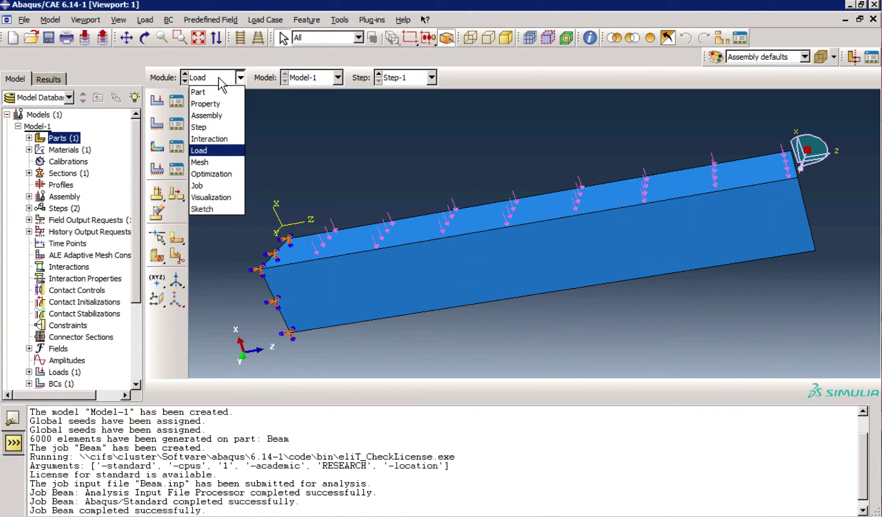
pyautogui.click(197, 186)
pyautogui.click(177, 82)
pyautogui.click(625, 116)
pyautogui.click(40, 261)
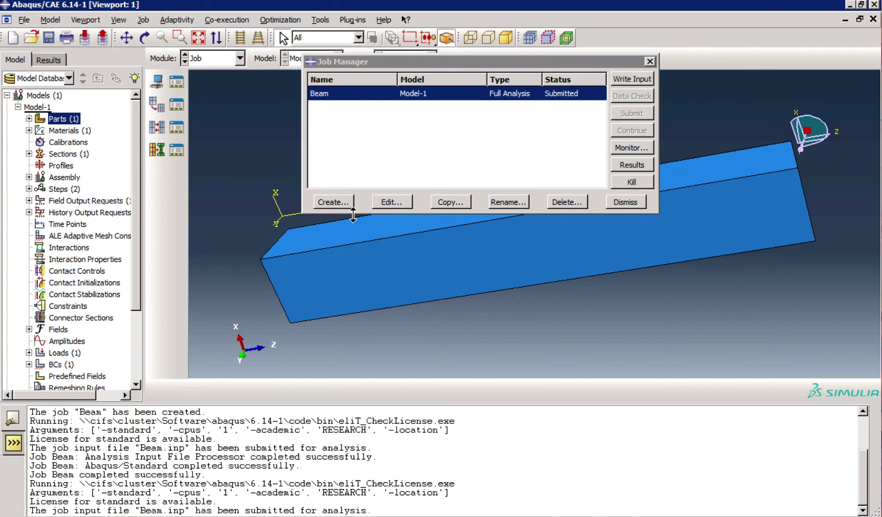
pyautogui.click(625, 150)
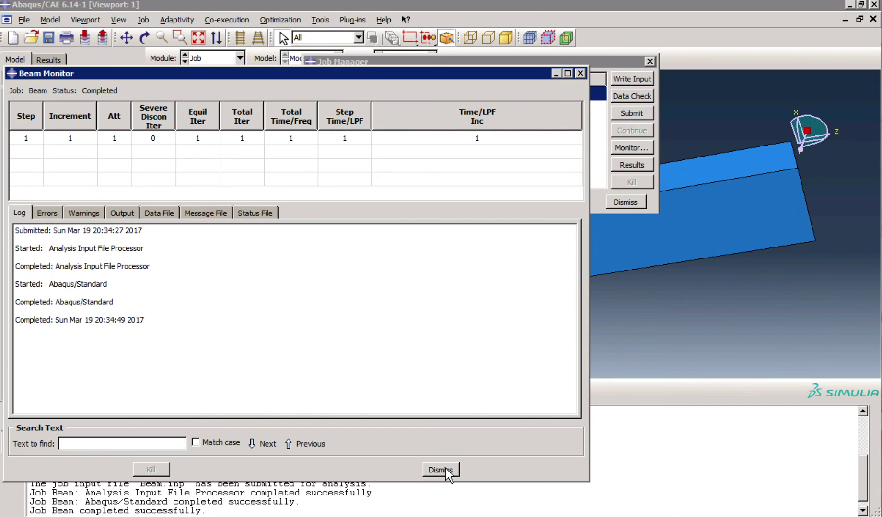
pyautogui.click(440, 470)
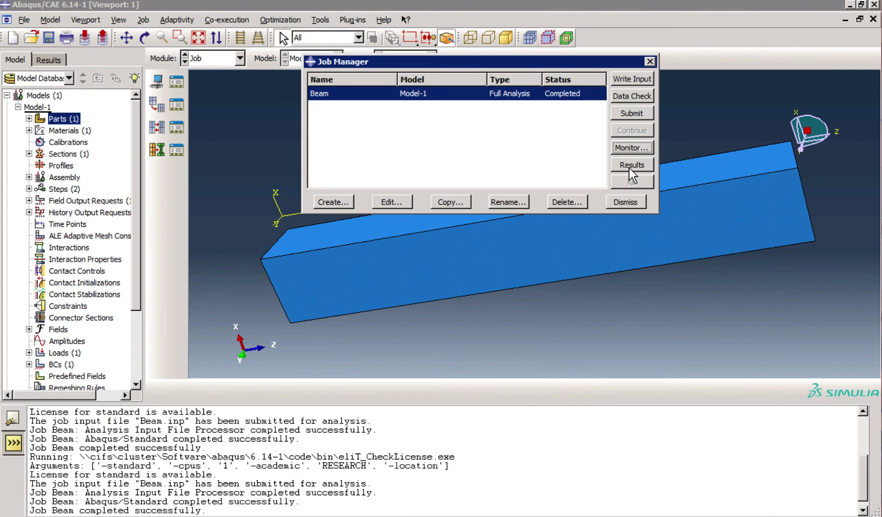
# Plot the rerun's Mises stress contours on the deformed beam from the side
pyautogui.click(630, 167)
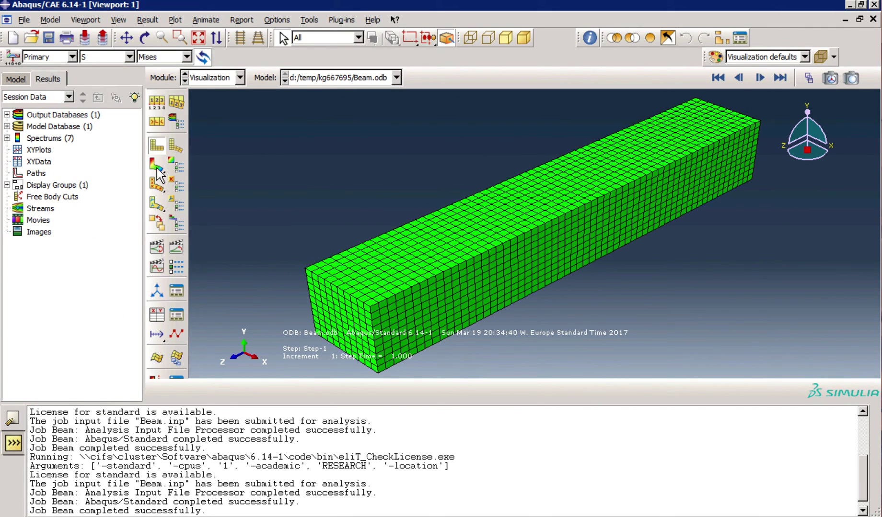
pyautogui.click(157, 167)
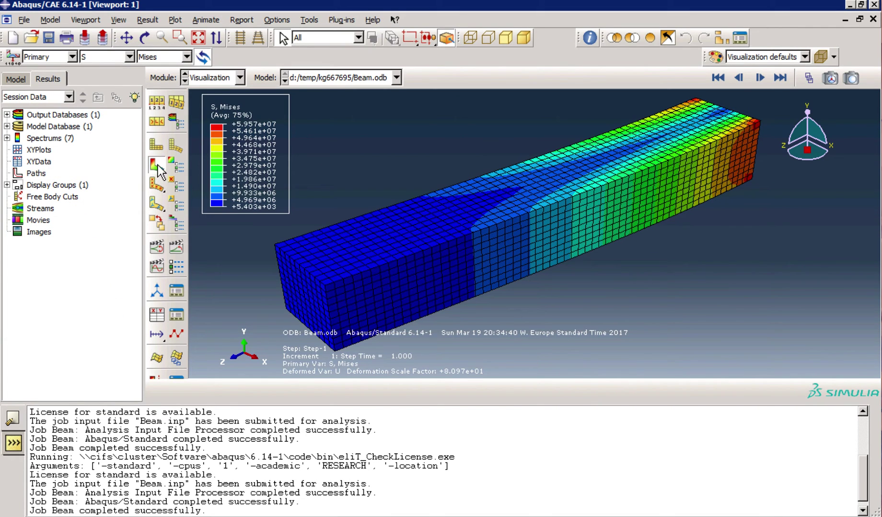
pyautogui.click(145, 37)
pyautogui.moveTo(419, 250); pyautogui.dragTo(513, 197)
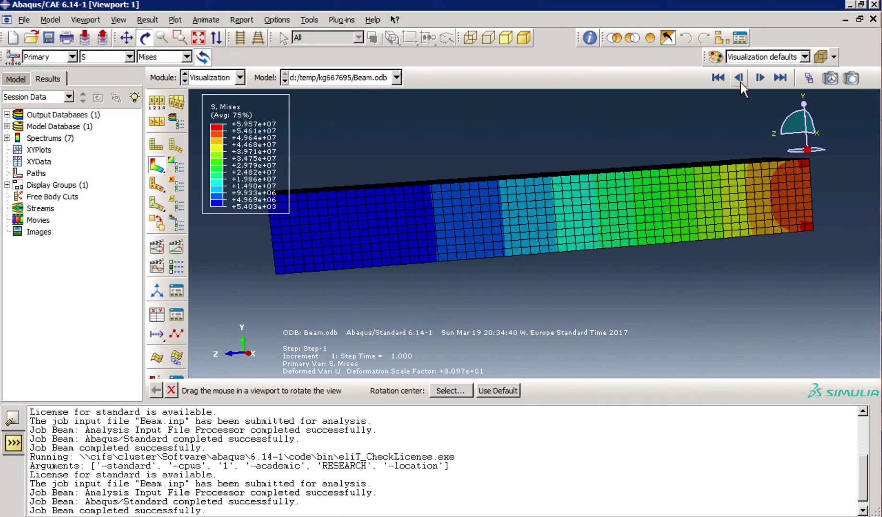
# Step to the first frame and back to the final increment, peaking at 5.957e+07
pyautogui.click(739, 78)
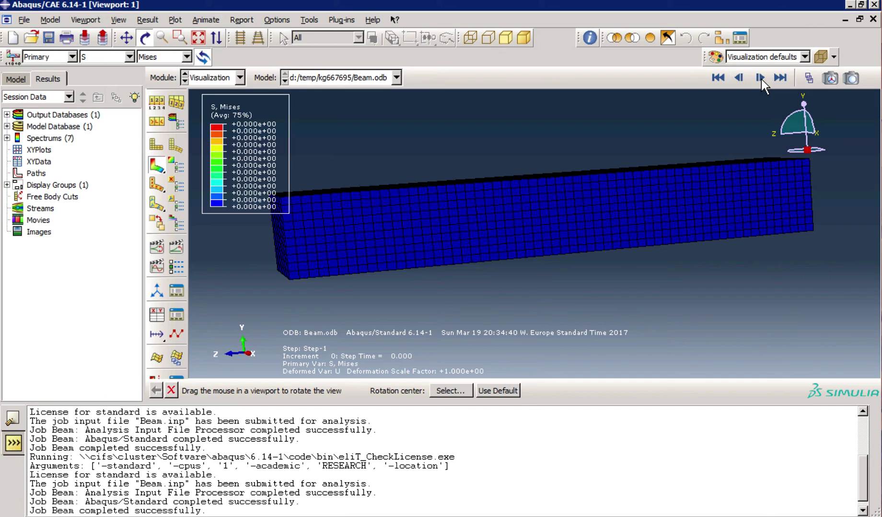
pyautogui.click(761, 78)
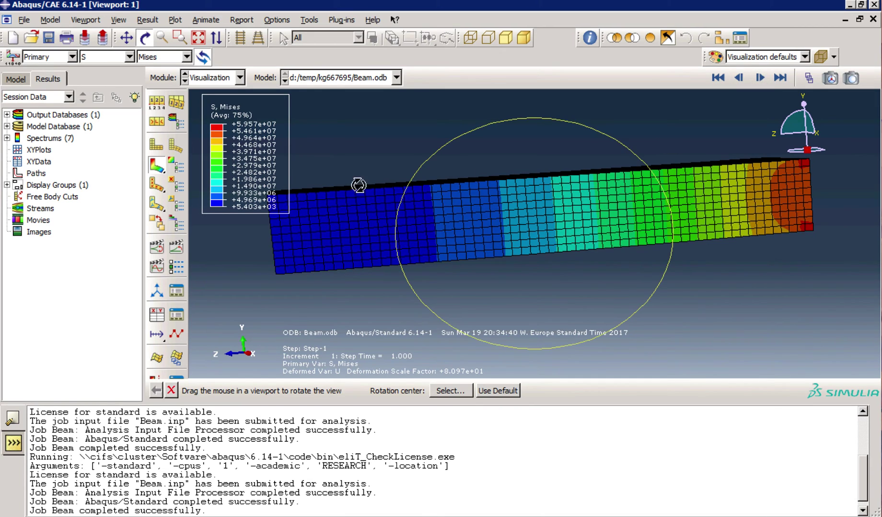
pyautogui.click(224, 87)
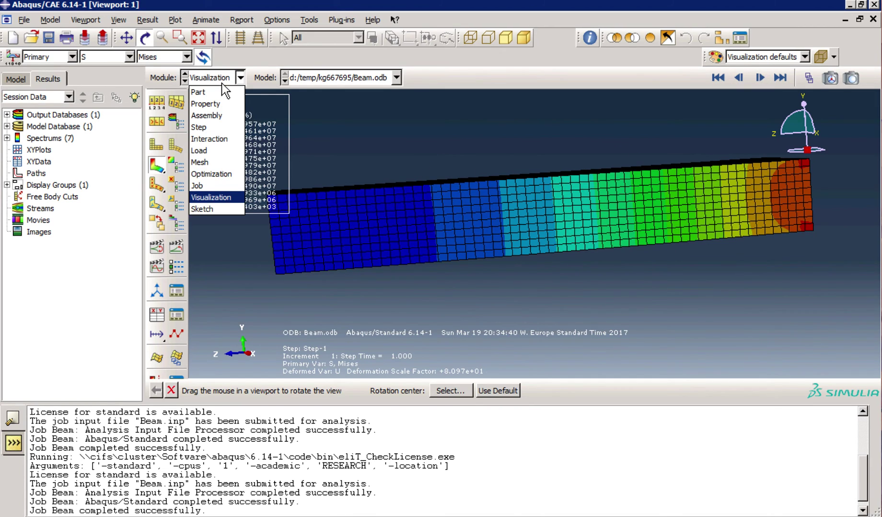
pyautogui.click(222, 84)
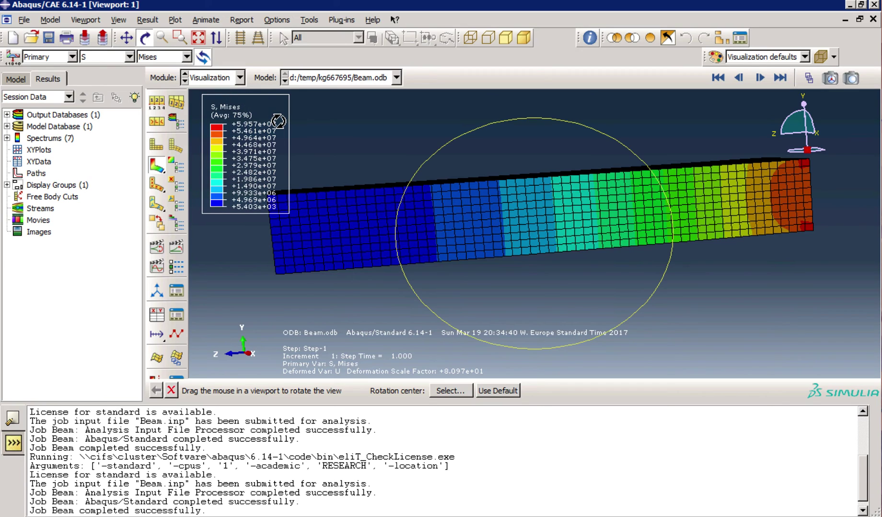
# Switch the contour from S to displacement U, peaking at 3.727e-03, viewed side-on
pyautogui.click(111, 59)
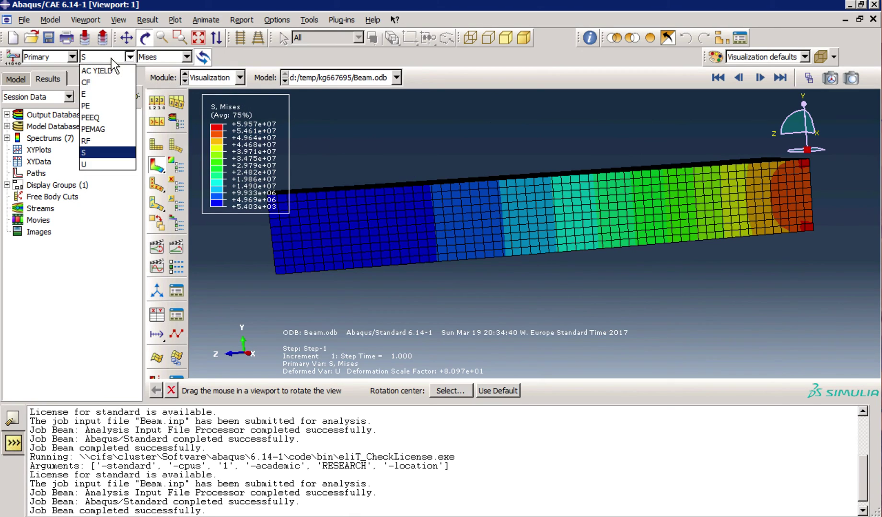
pyautogui.click(93, 164)
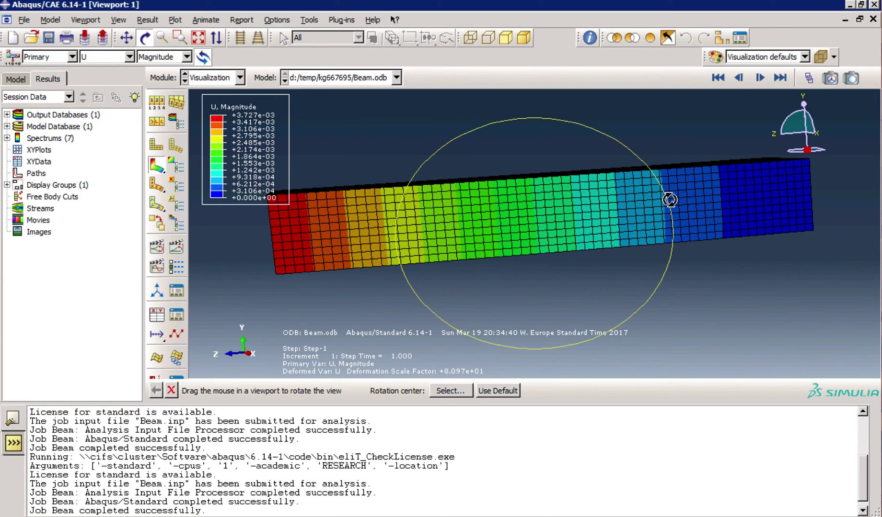
pyautogui.moveTo(669, 200); pyautogui.dragTo(821, 214)
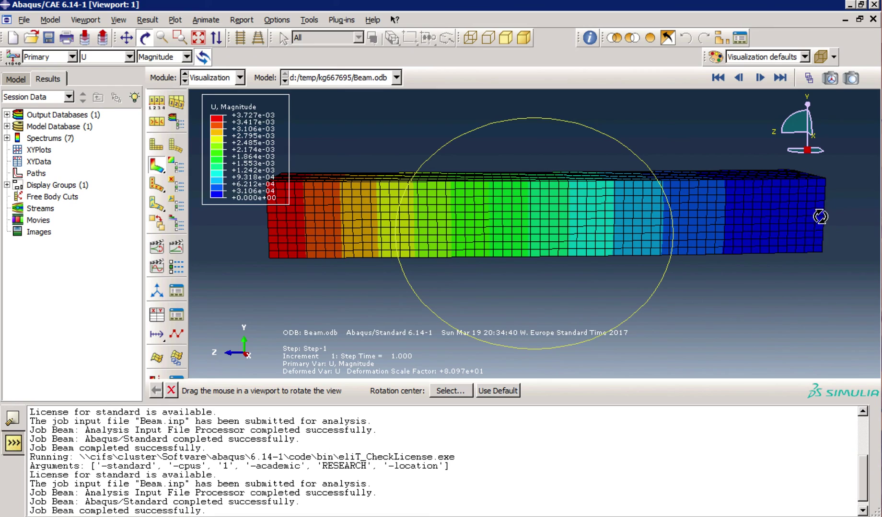